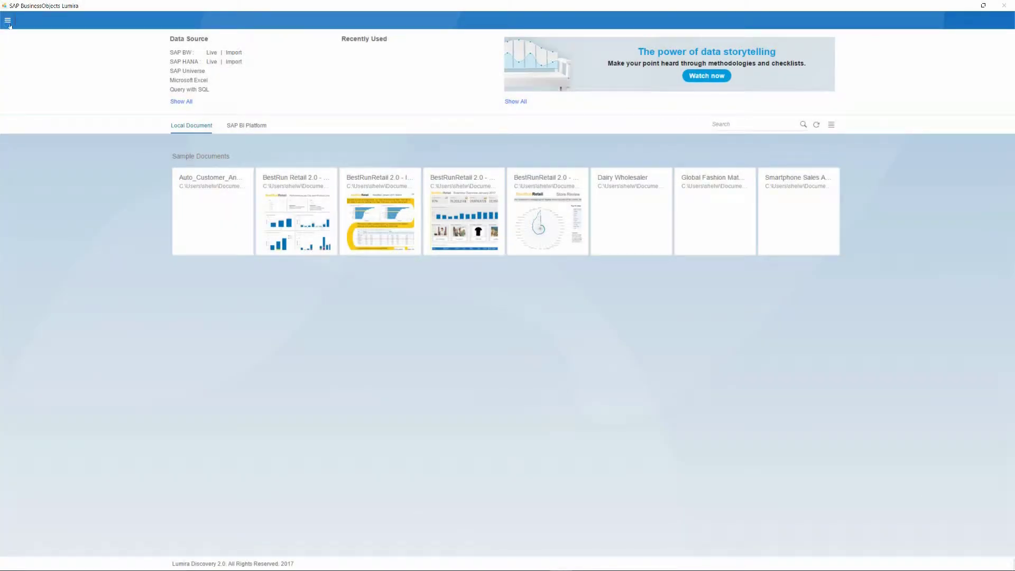
Install the Visual Crossing Map extension from visualcrossing.viz.ext.visualcrossingmap.zip.
click(8, 21)
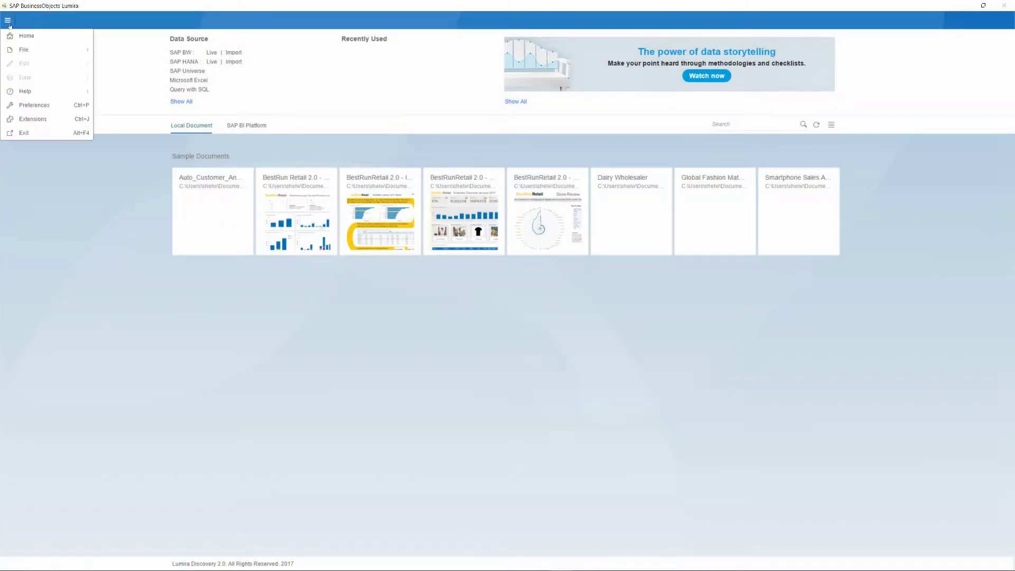
click(33, 119)
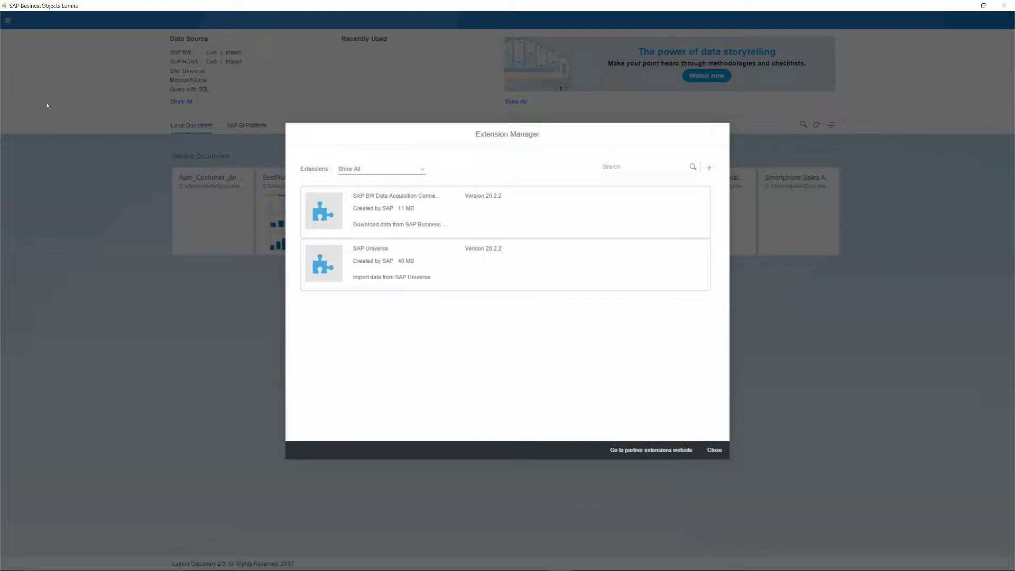
click(708, 167)
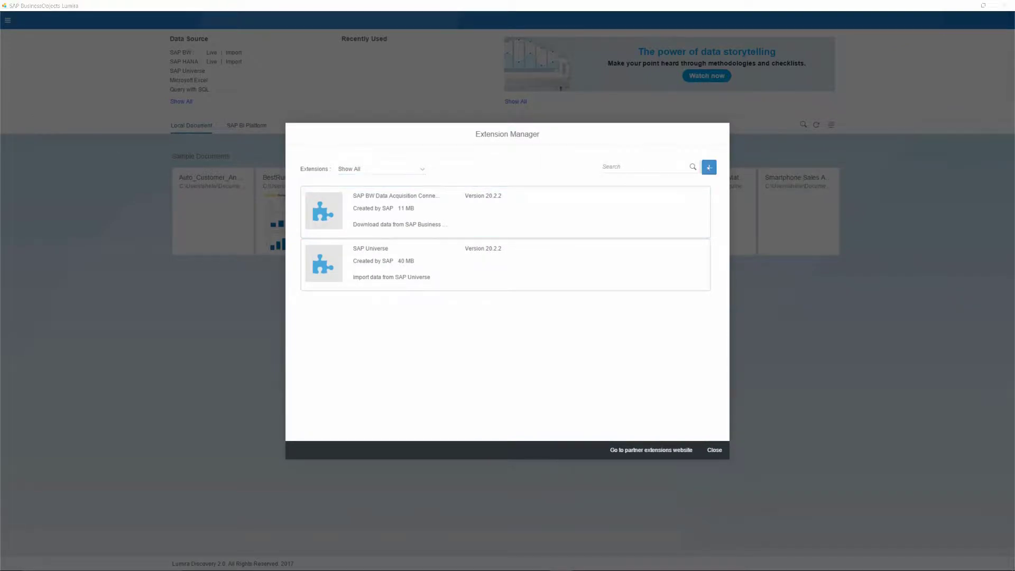
click(479, 271)
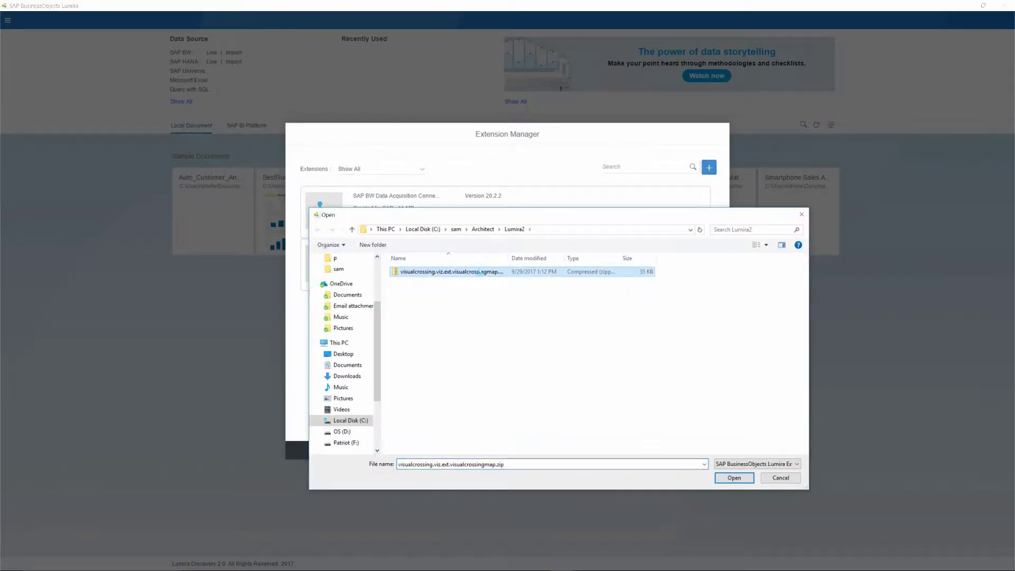
click(727, 478)
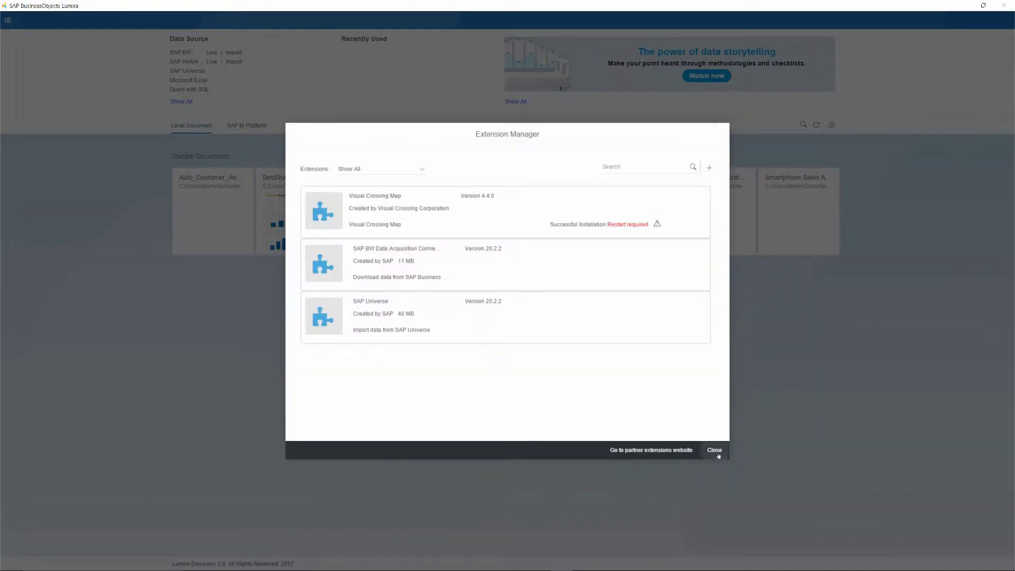
click(717, 452)
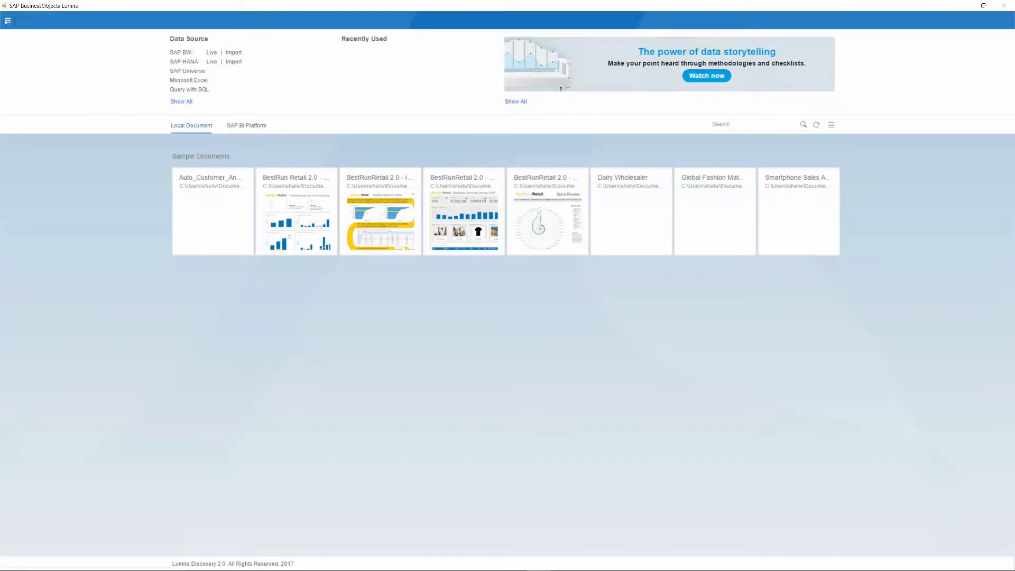
Reopen the extension manager to confirm the map extension is listed, then open Dairy Wholesaler.
click(8, 21)
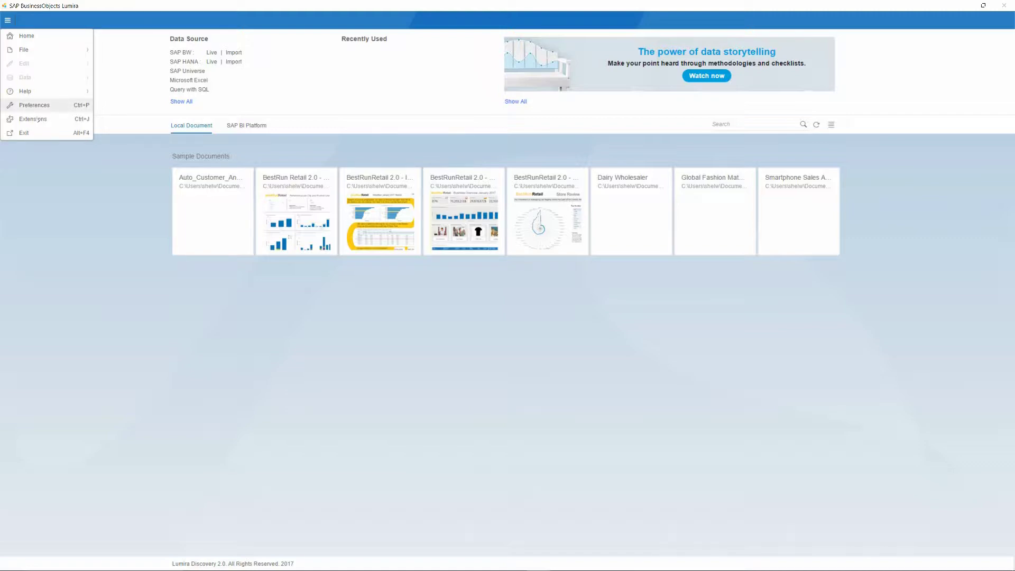
click(34, 119)
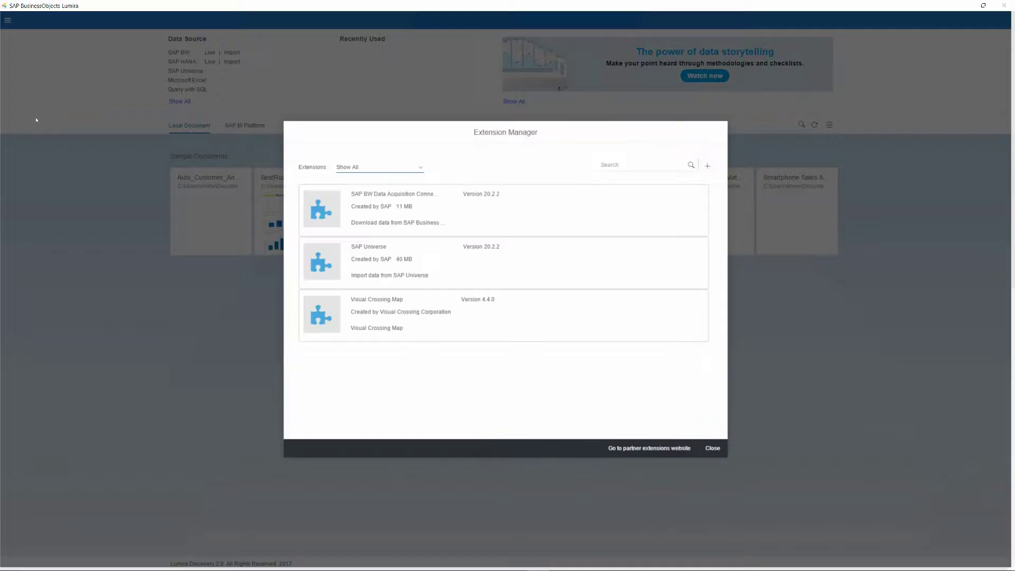
mouse_move(350, 318)
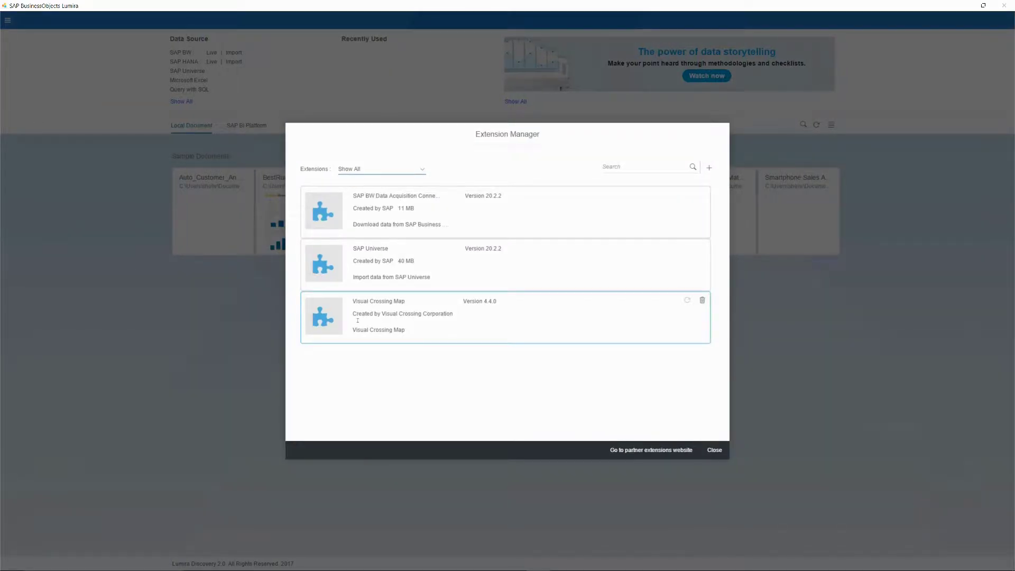
click(714, 449)
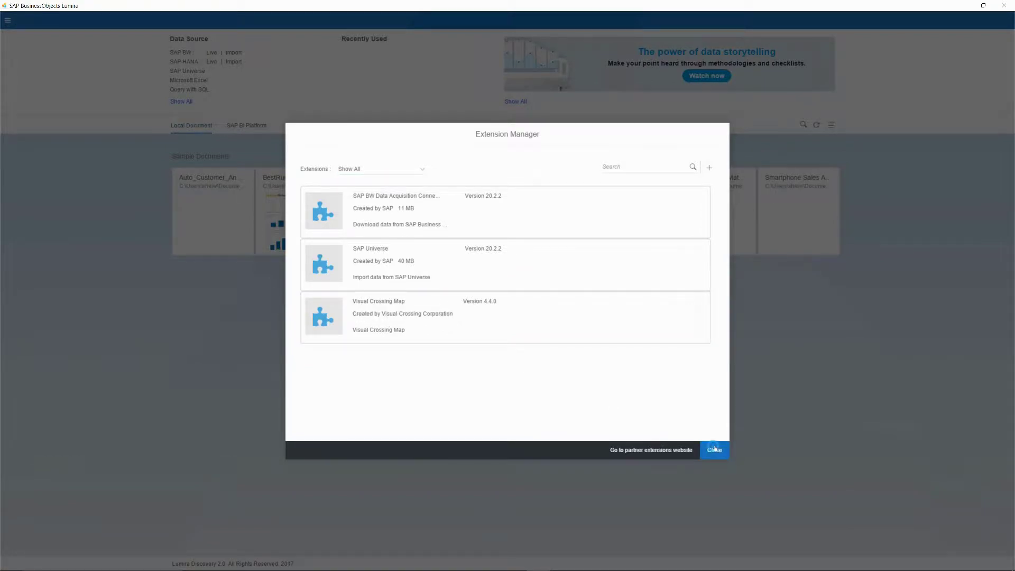
click(612, 206)
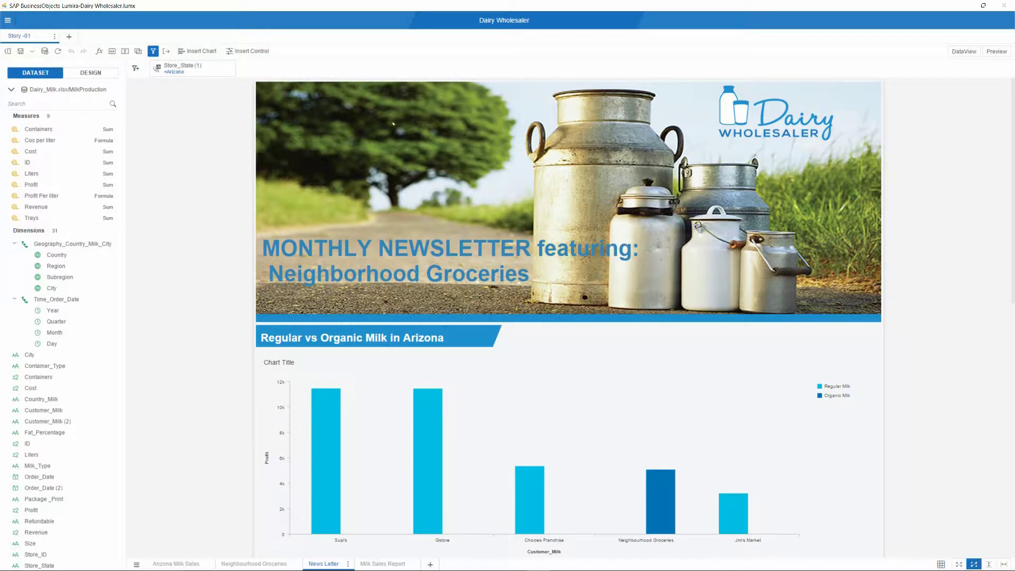
Delete the Store_State Arizona filter despite its input control, then select the milk chart.
click(232, 65)
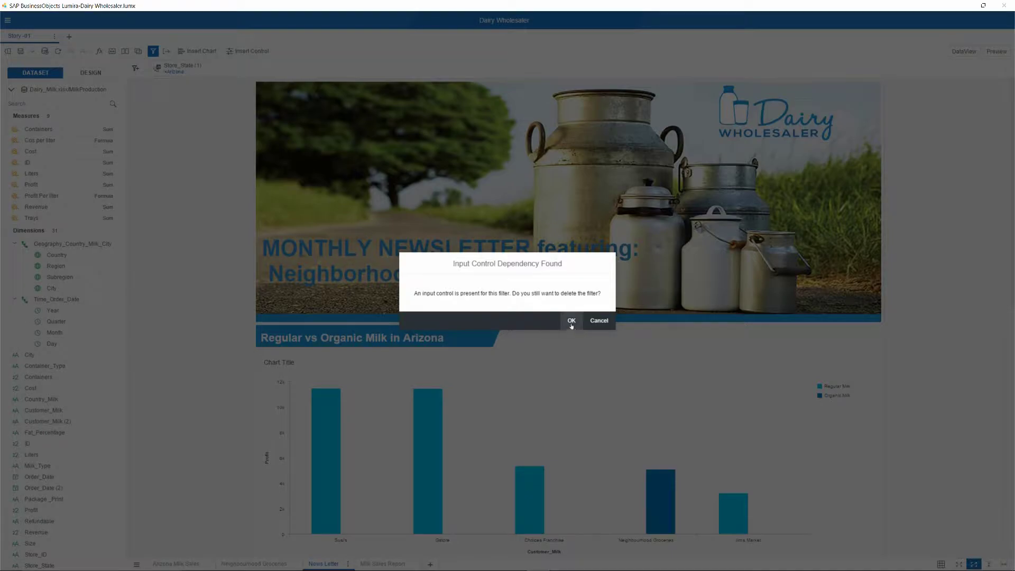
click(571, 321)
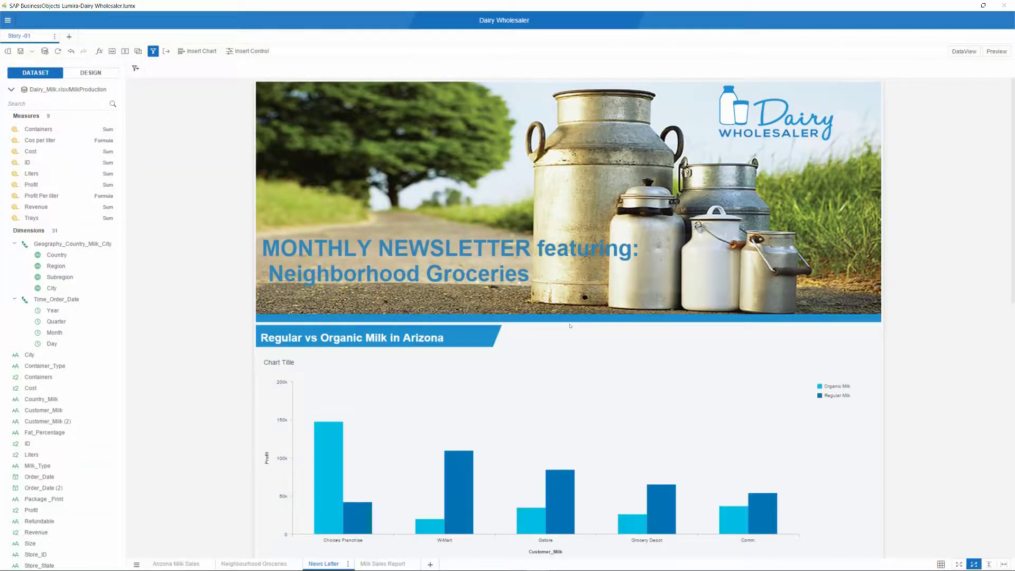
click(585, 357)
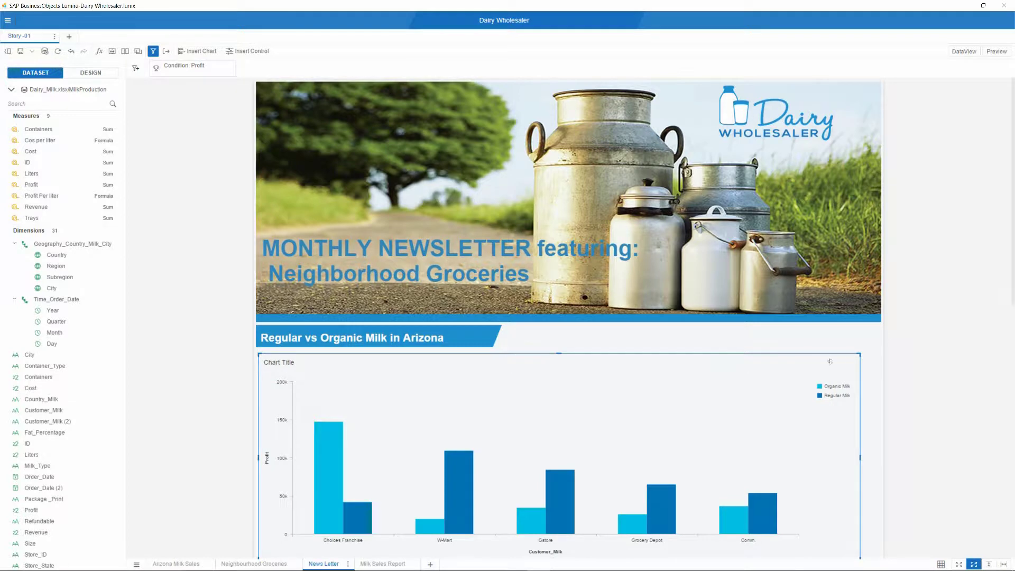
Expand the milk chart and convert it to a table.
mouse_move(867, 363)
click(870, 362)
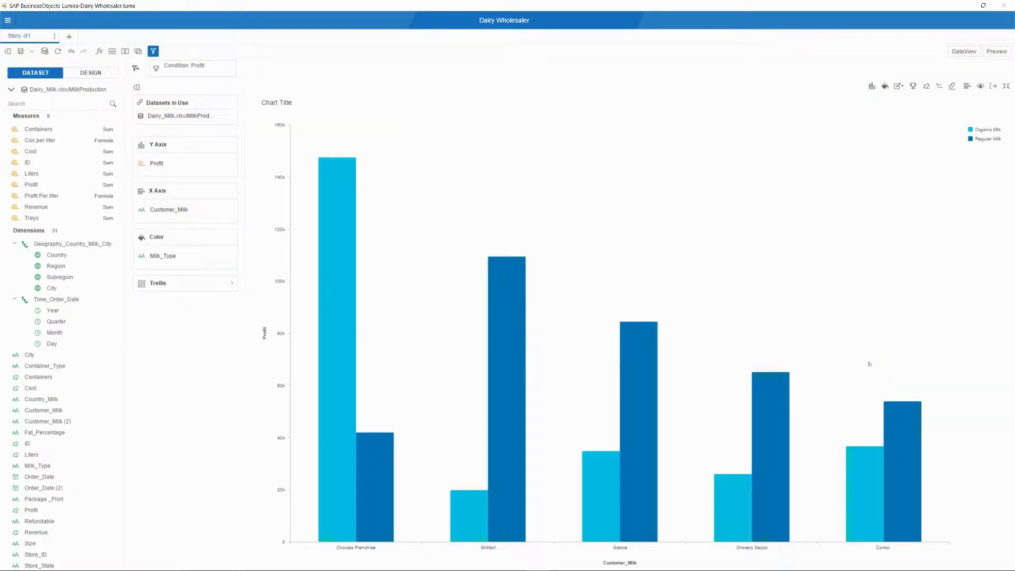
click(966, 86)
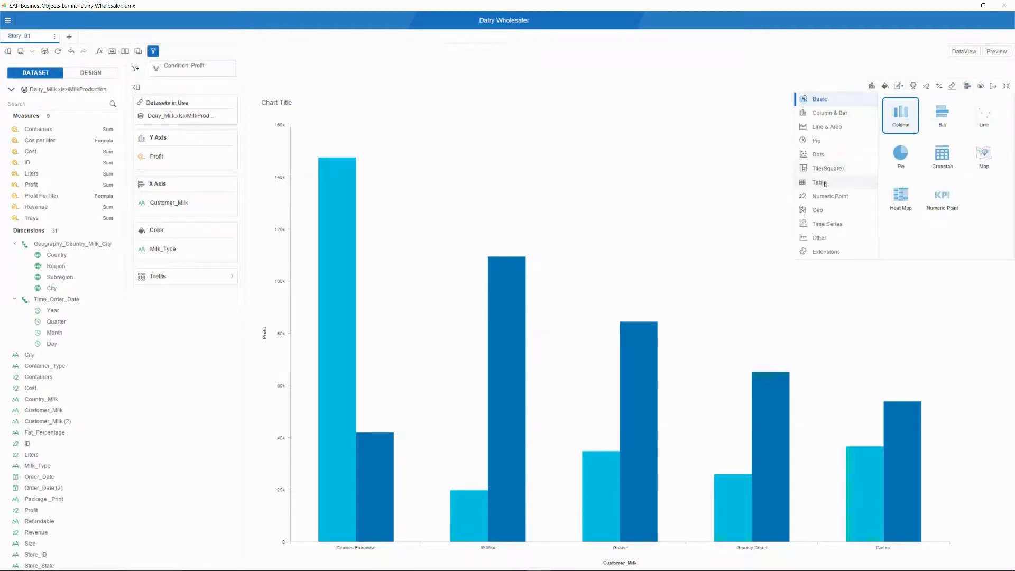
click(824, 183)
click(900, 113)
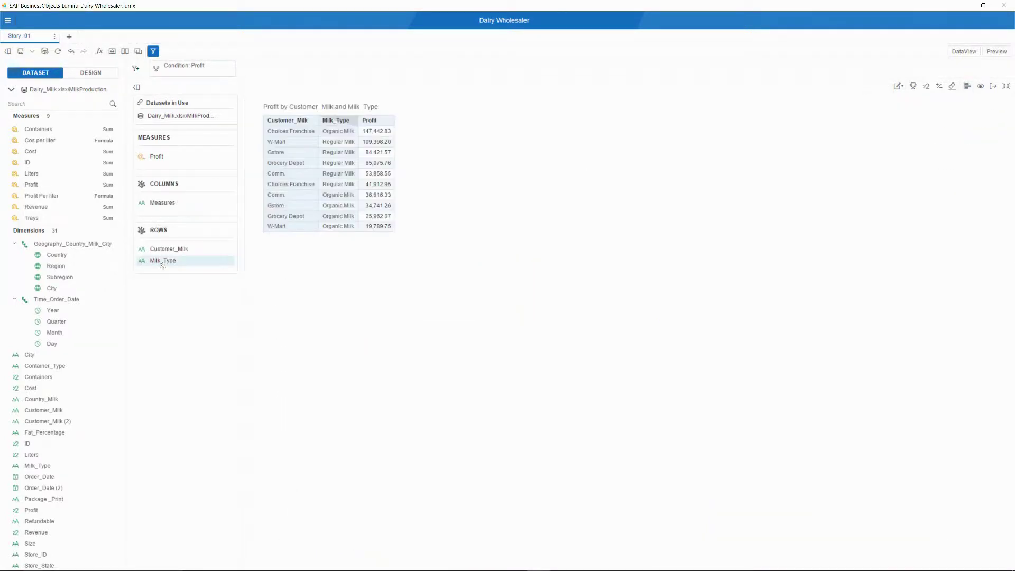
Replace Customer_Milk and Milk_Type in the rows with Store_State and City.
mouse_move(206, 252)
click(244, 252)
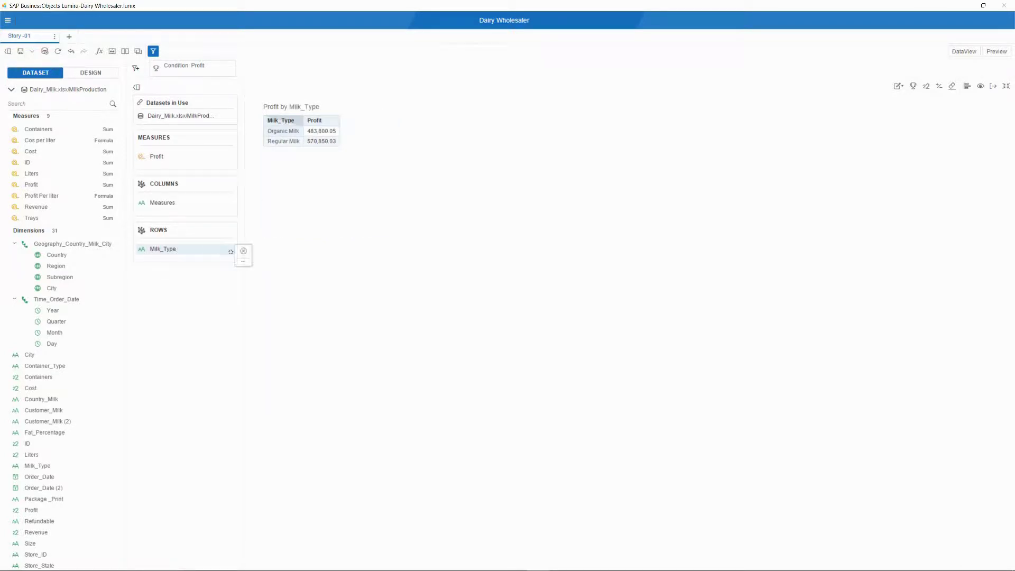
click(243, 253)
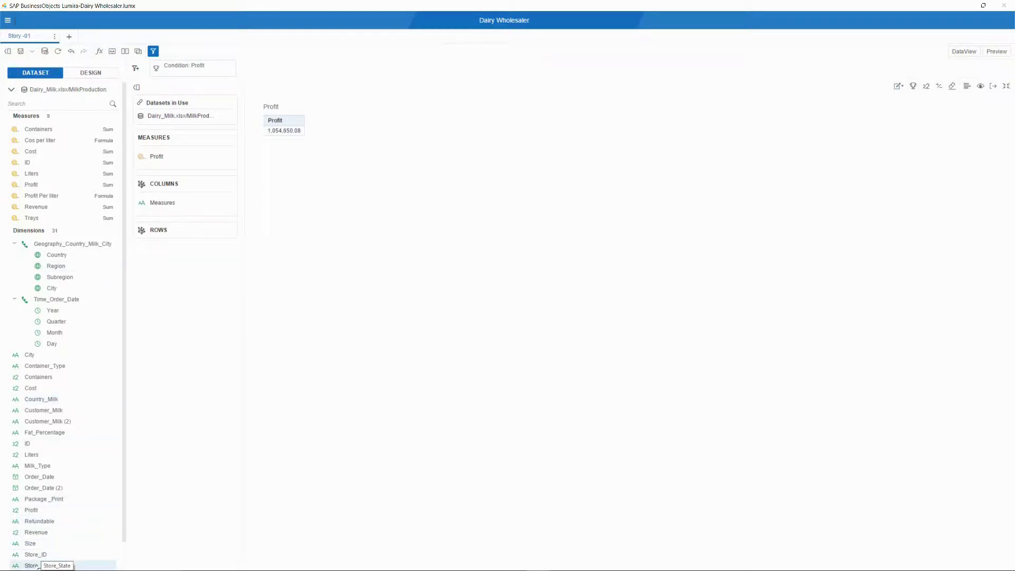
drag(33, 566, 182, 234)
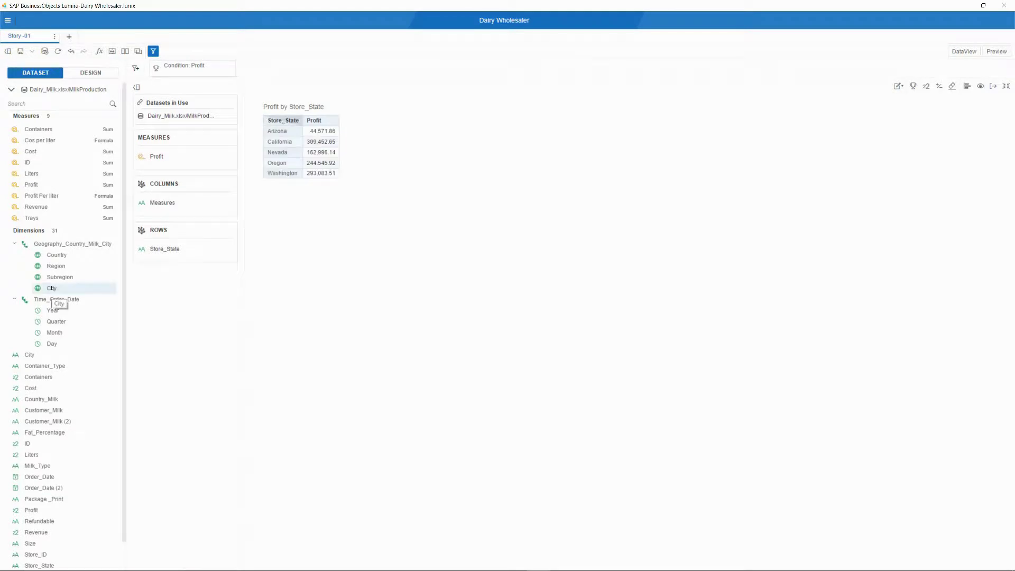
drag(51, 288, 174, 259)
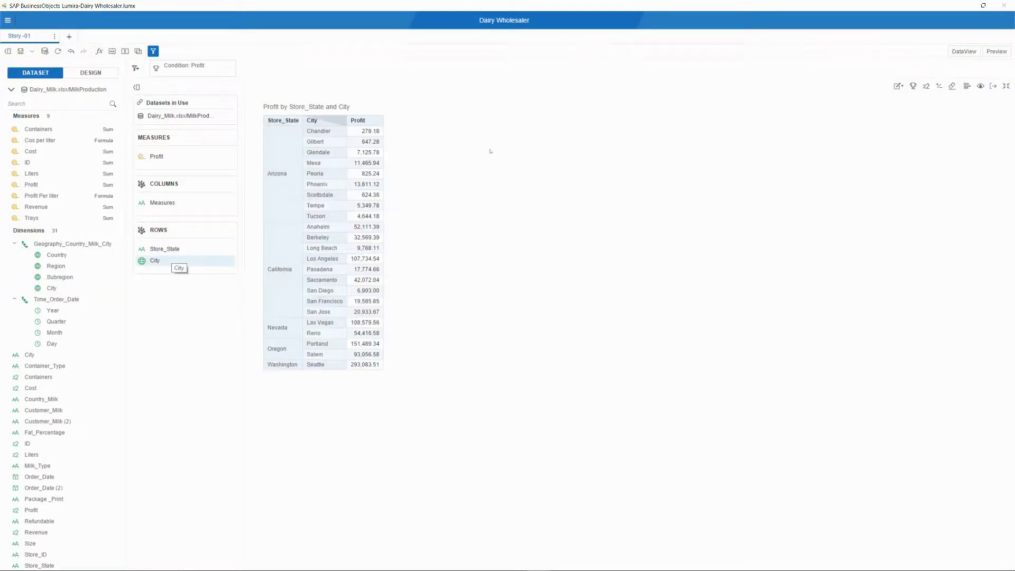
click(966, 86)
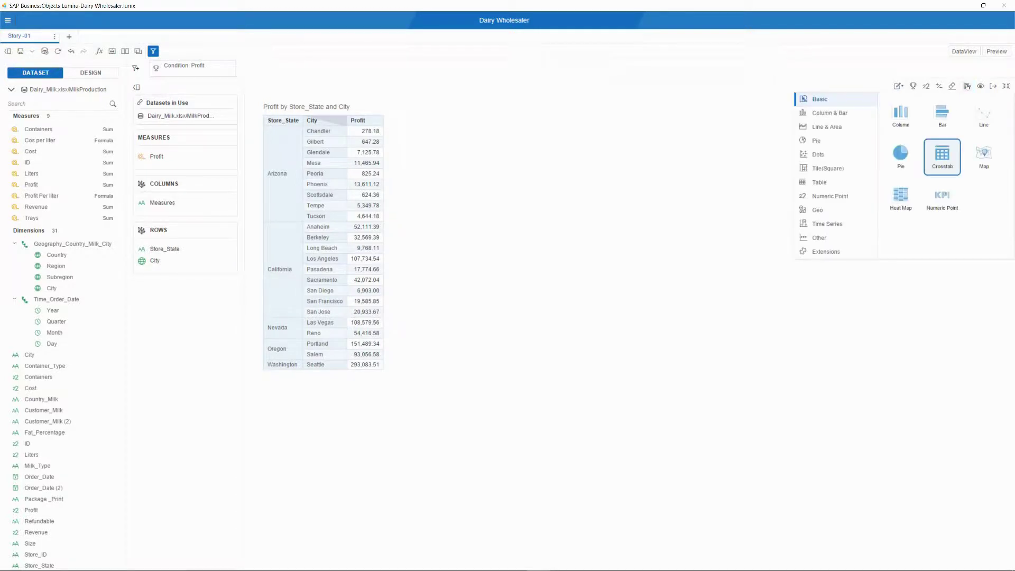
Make it a Visual Crossing map with a Store_State layer coloured by Profit, labelled Store_State and Profit.
click(827, 251)
click(901, 113)
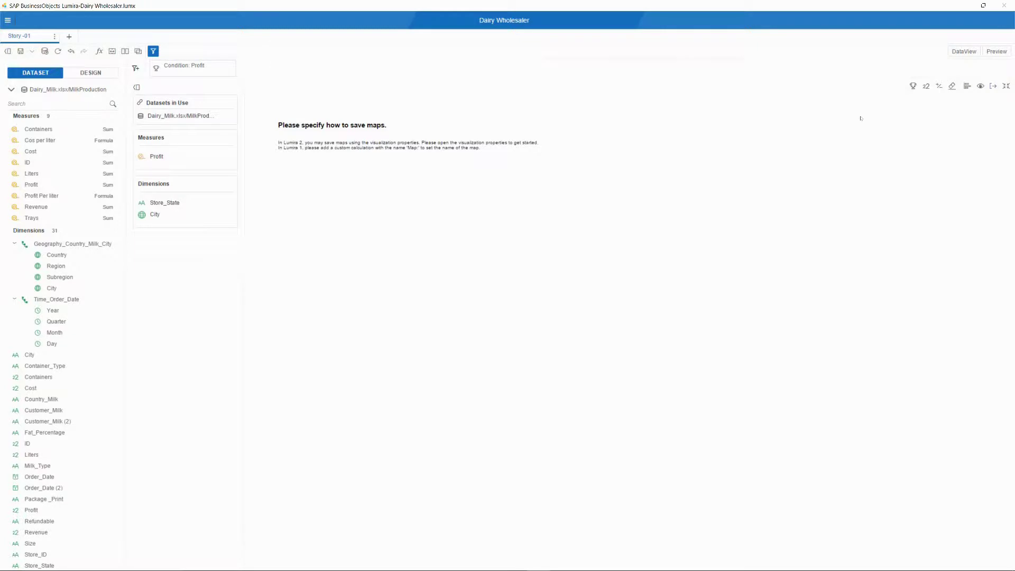
click(82, 72)
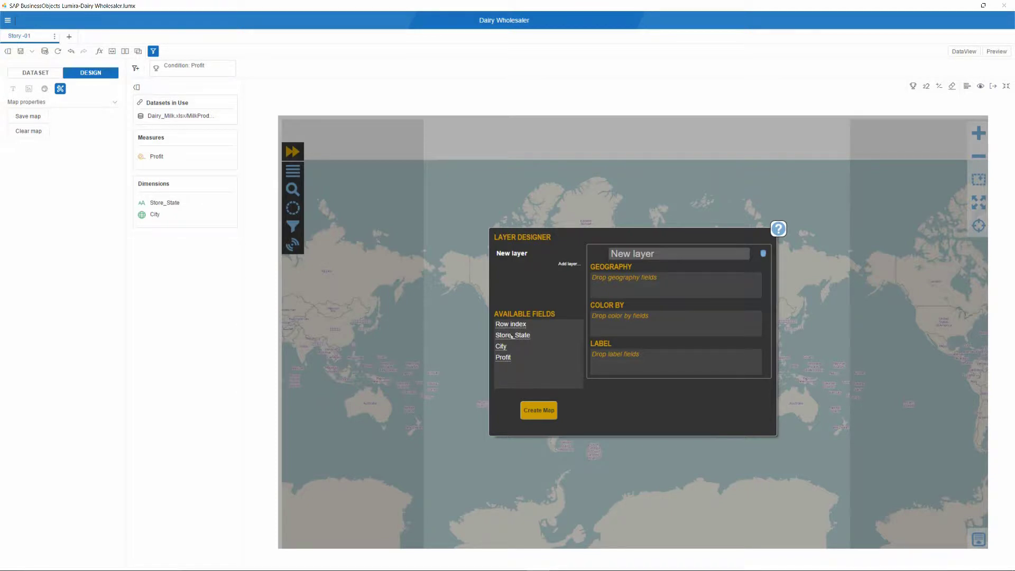
drag(512, 336, 603, 291)
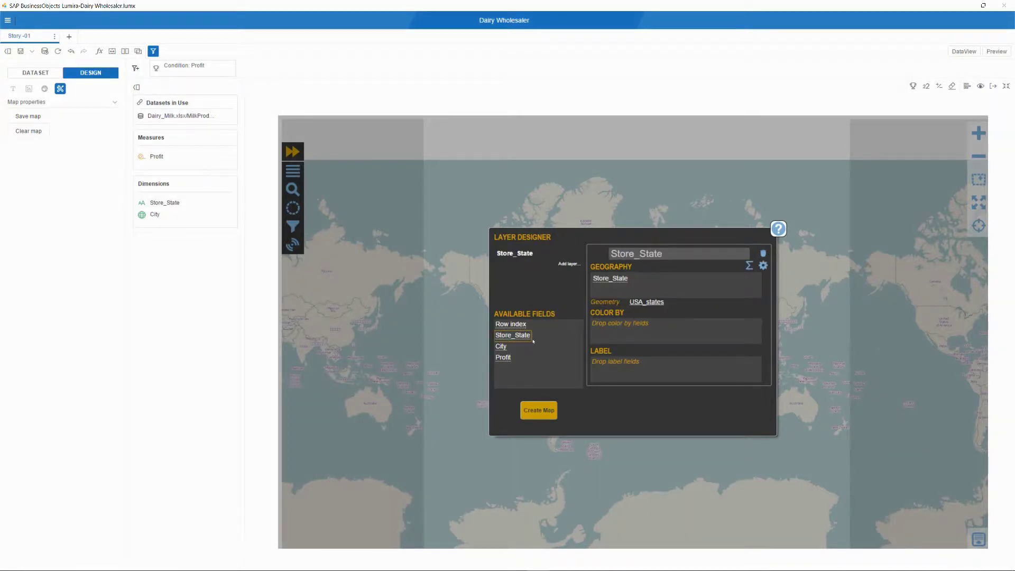
drag(510, 354, 602, 328)
drag(522, 340, 623, 372)
drag(502, 357, 653, 370)
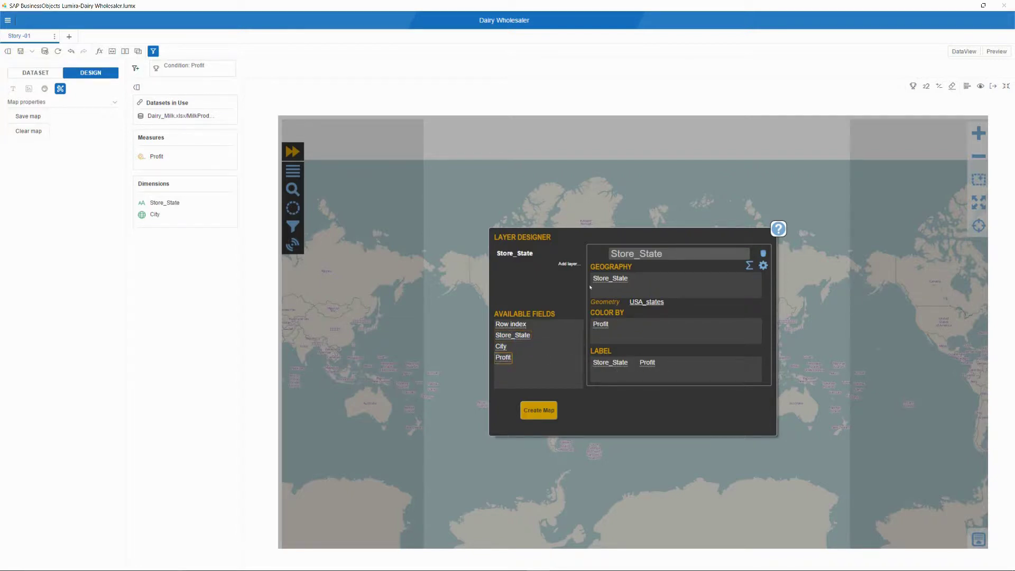
Add a second layer on City and Store_State using the shared USA_cities geometry.
click(571, 264)
drag(500, 346, 602, 286)
drag(526, 335, 644, 284)
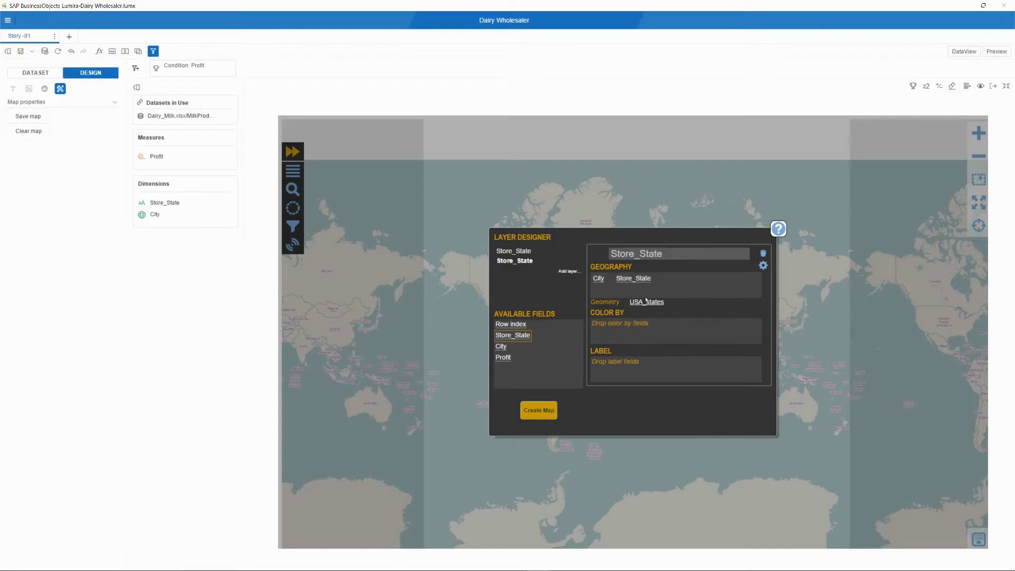
click(646, 302)
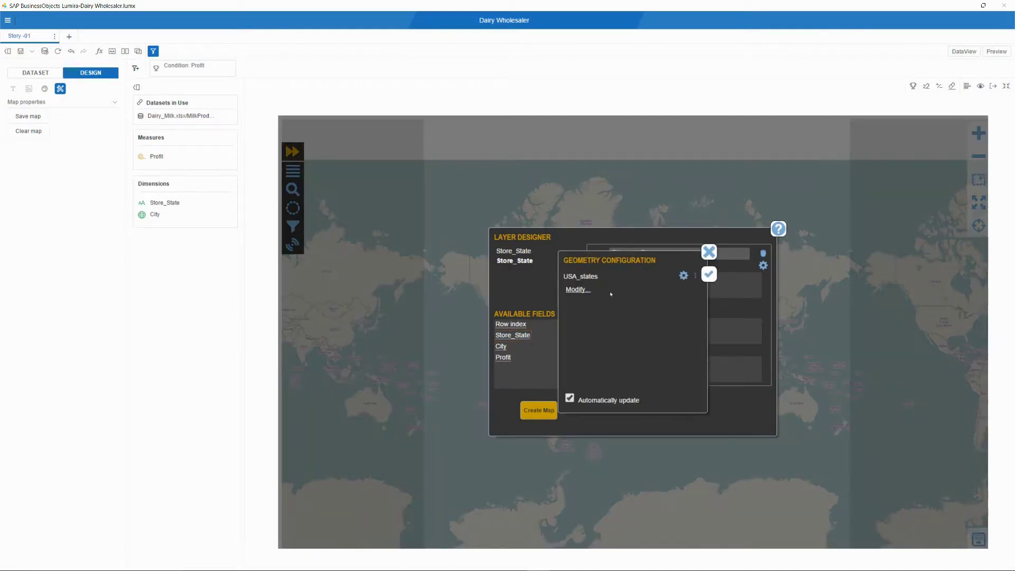
click(577, 290)
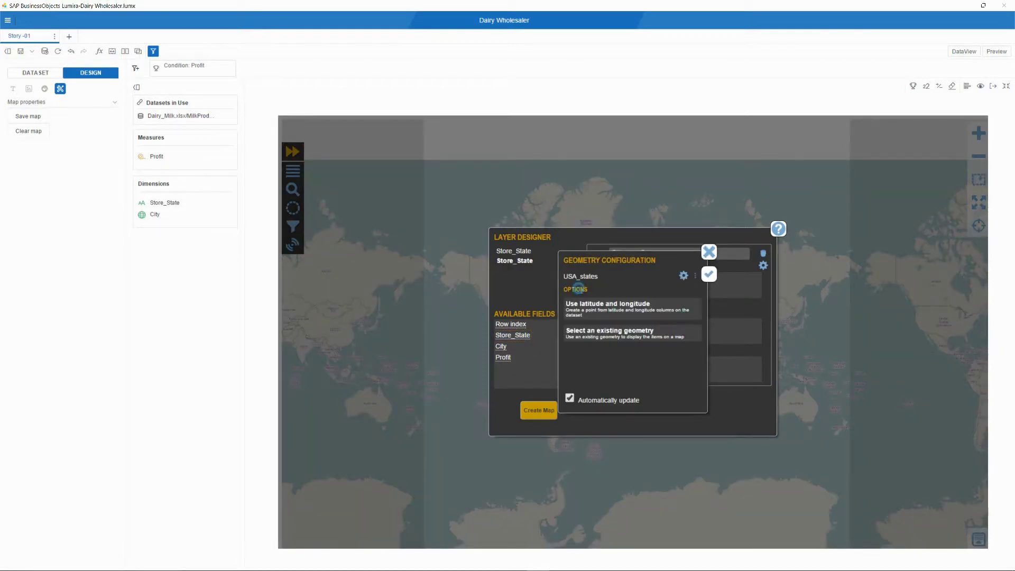
click(632, 333)
double_click(569, 300)
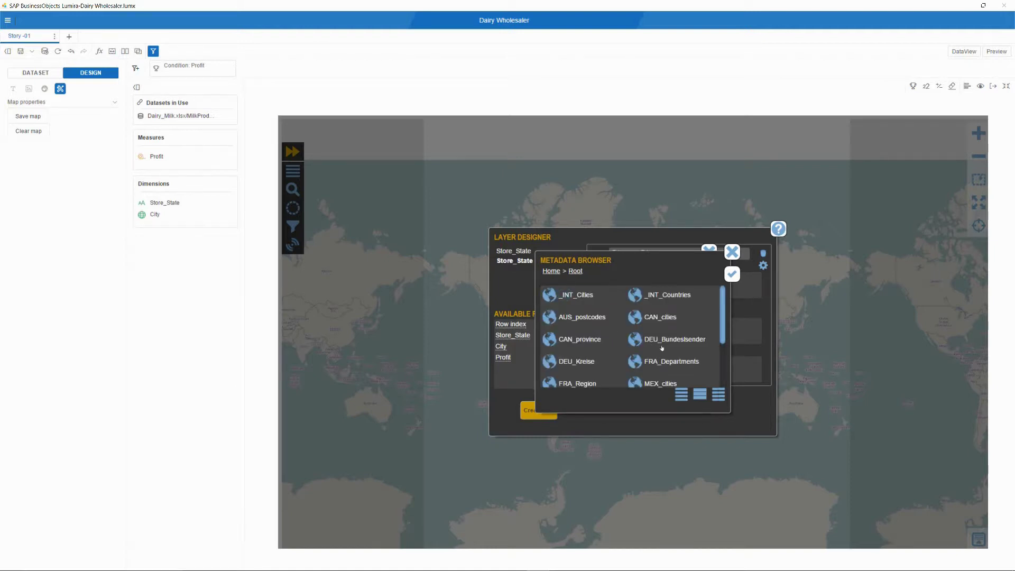
scroll(634, 338, down, 3)
double_click(668, 337)
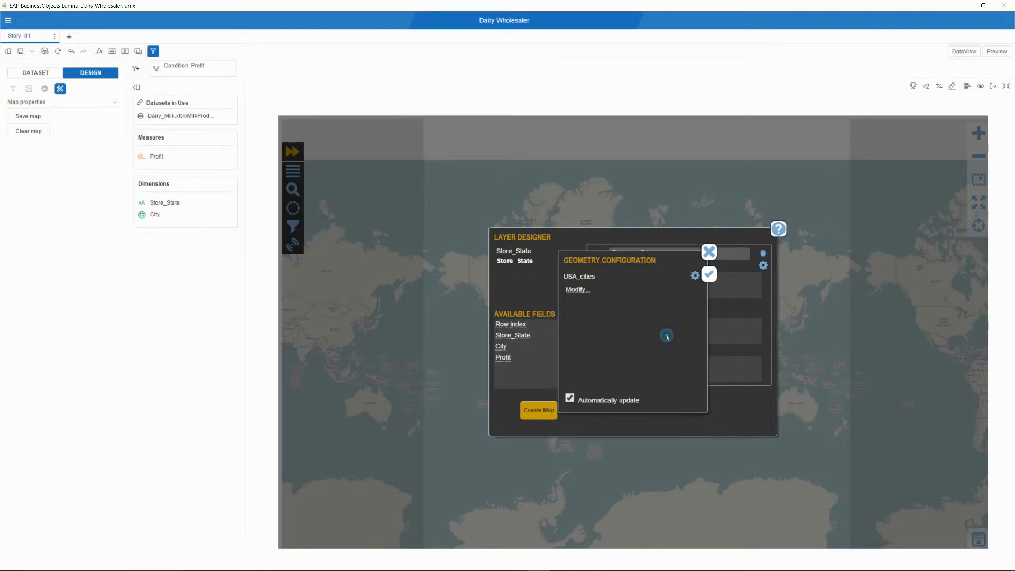
Join City to NAME and Store_State to STATE in the USA_cities geometry.
click(695, 275)
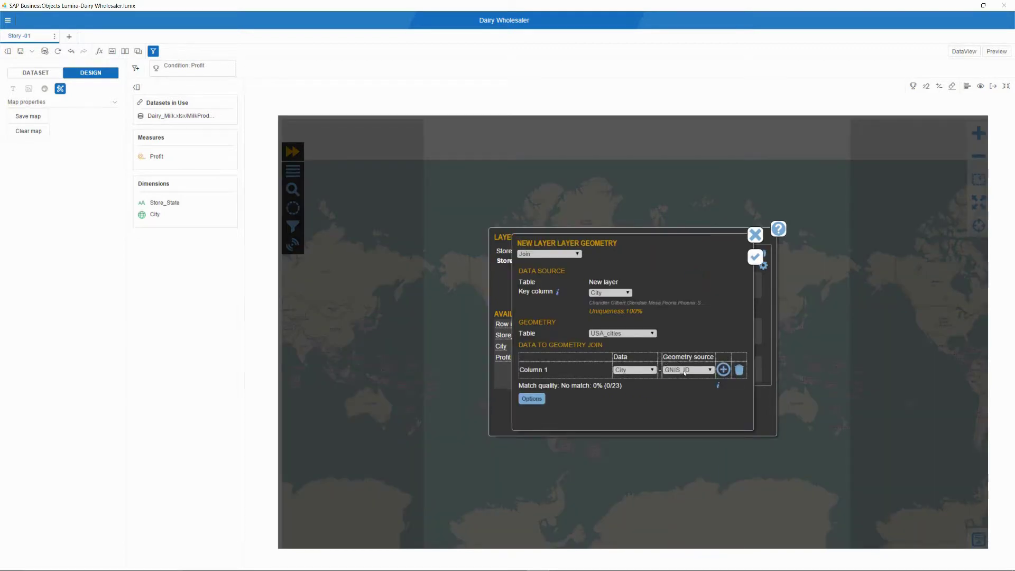
click(687, 370)
click(684, 412)
click(723, 370)
click(634, 386)
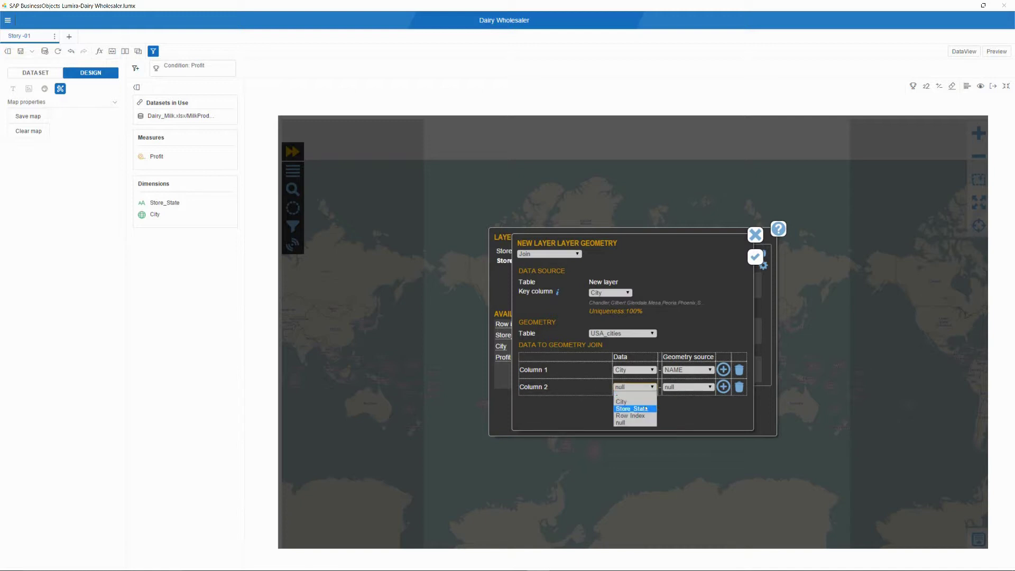
click(645, 408)
click(687, 387)
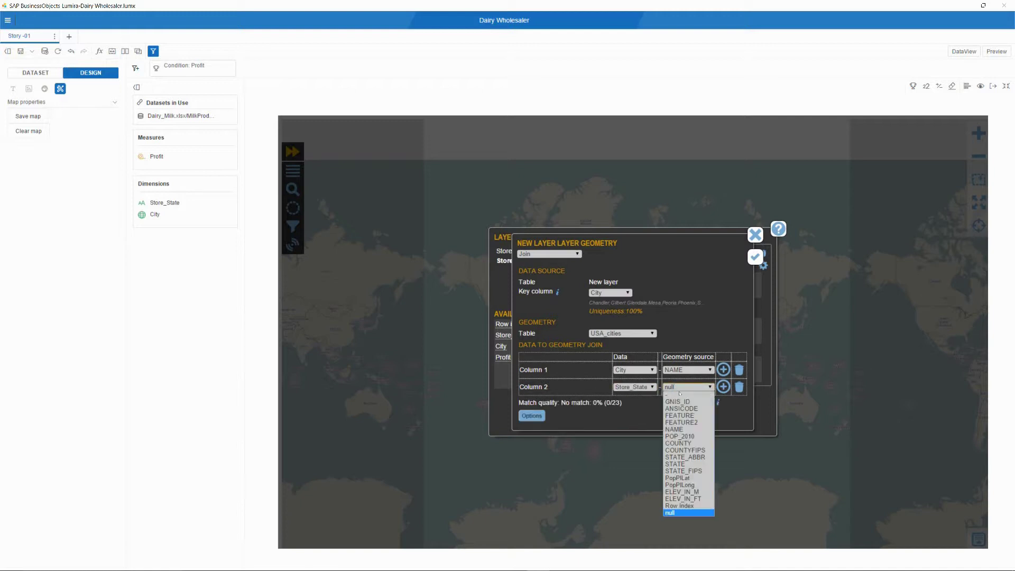
click(679, 463)
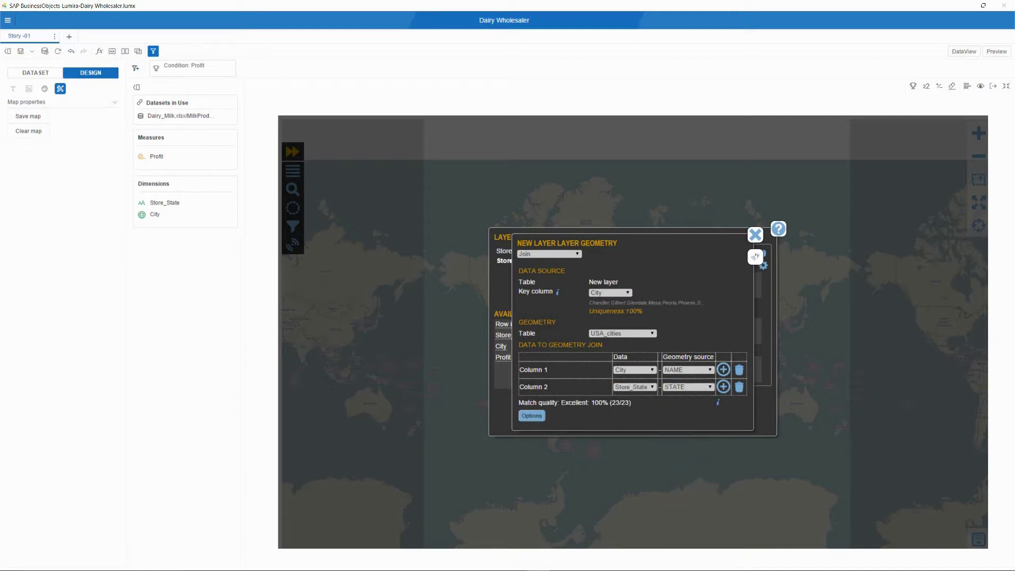
click(754, 257)
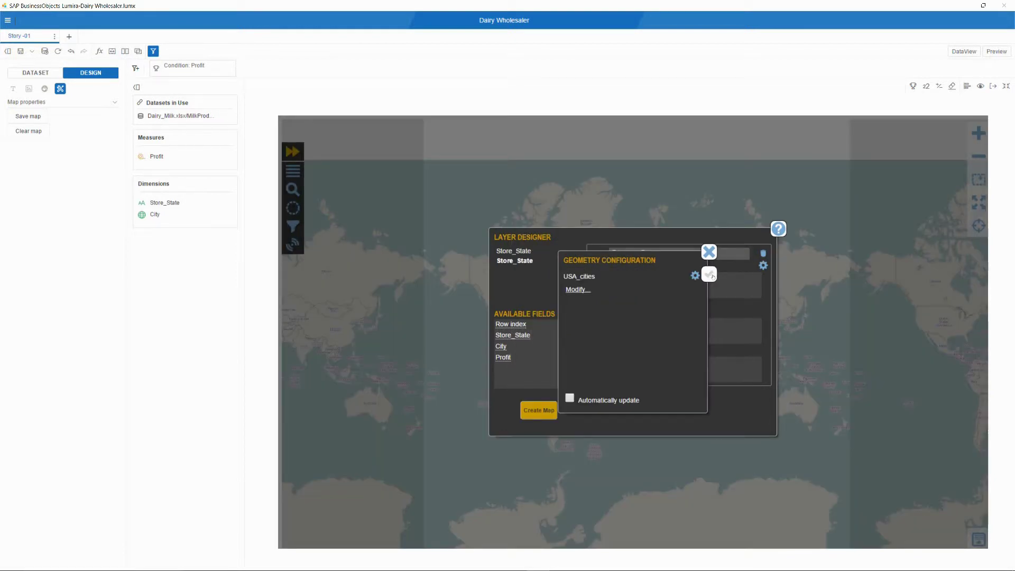
Colour the second layer by Profit, label it City, Store_State and Profit, and name it City.
click(710, 274)
drag(511, 357, 617, 323)
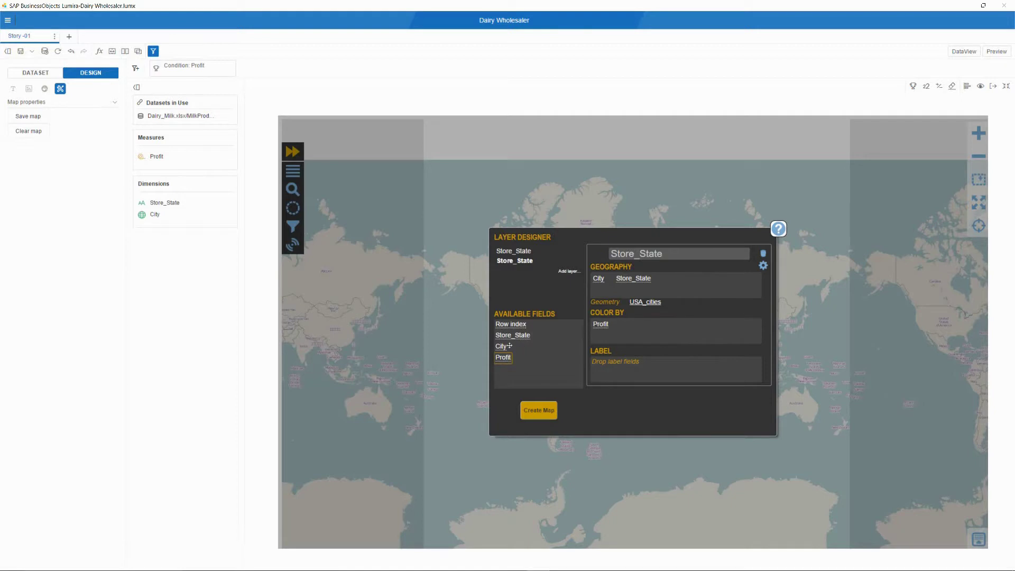
drag(509, 345, 599, 362)
drag(520, 335, 629, 364)
drag(502, 357, 681, 364)
drag(672, 254, 605, 258)
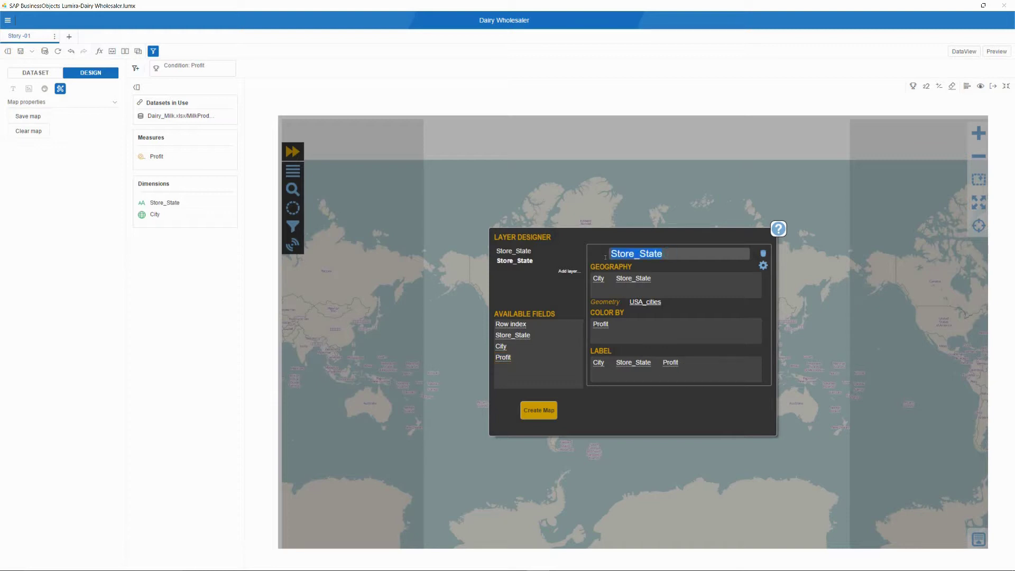
text(City)
Create the map, check profit on state shading and city pins, and toggle the profit legend.
click(534, 411)
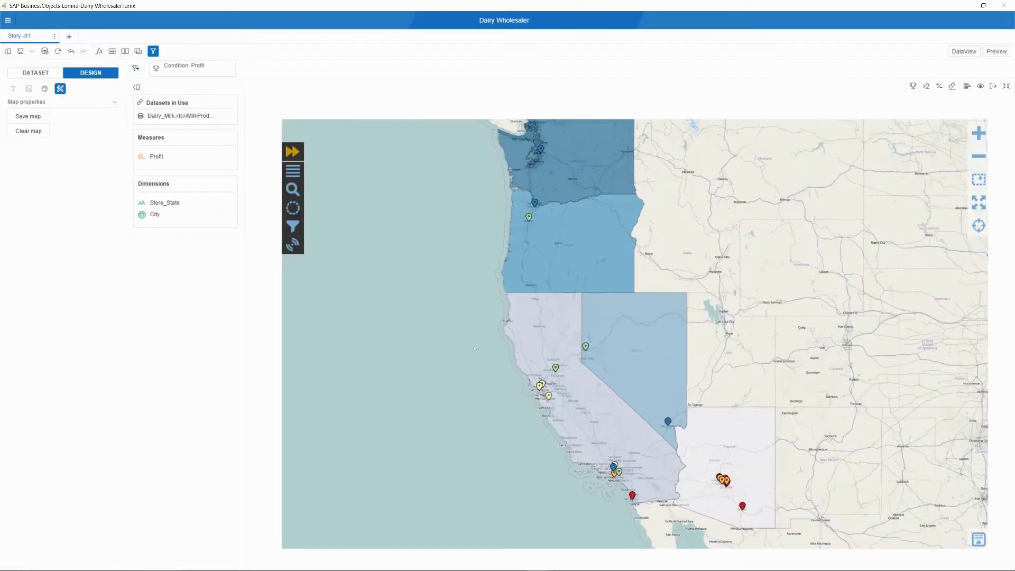
mouse_move(592, 406)
mouse_move(623, 358)
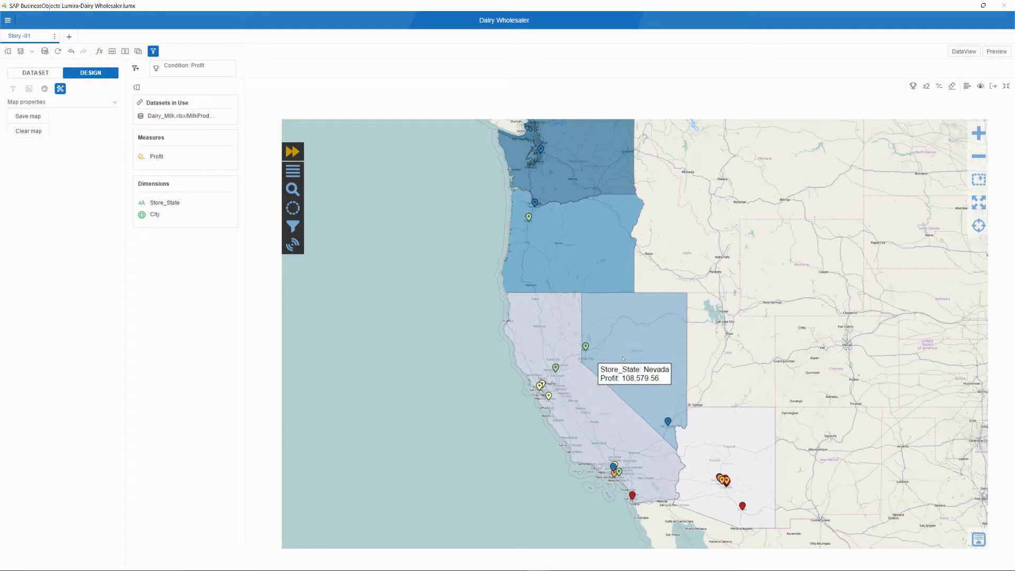
mouse_move(701, 438)
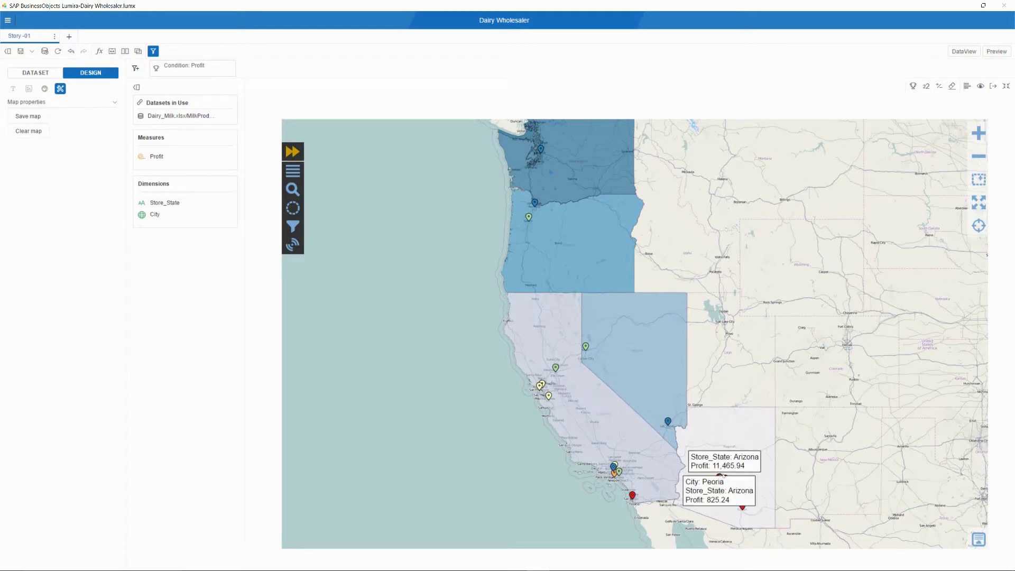
mouse_move(722, 476)
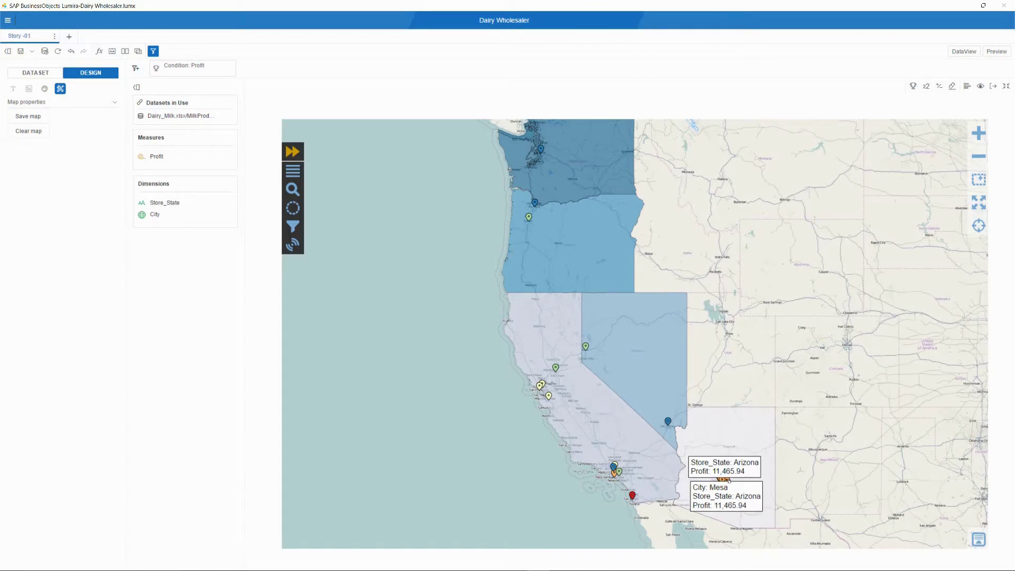
mouse_move(742, 505)
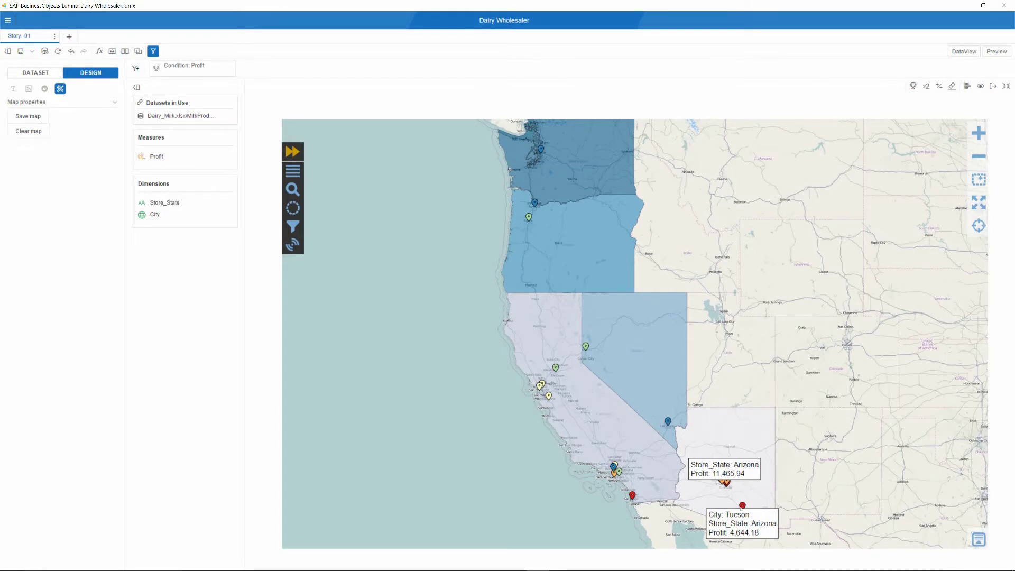
click(978, 539)
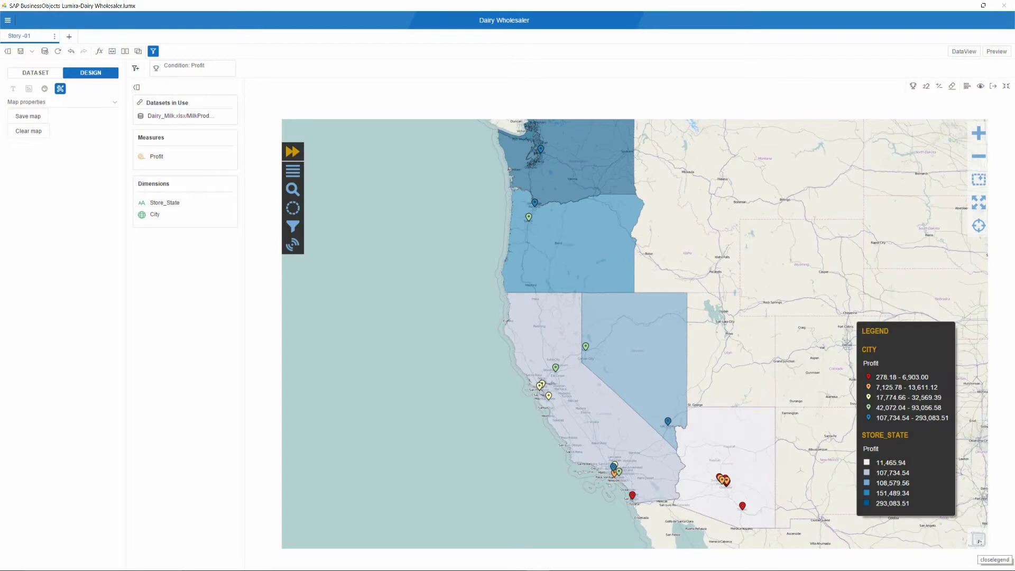
click(978, 539)
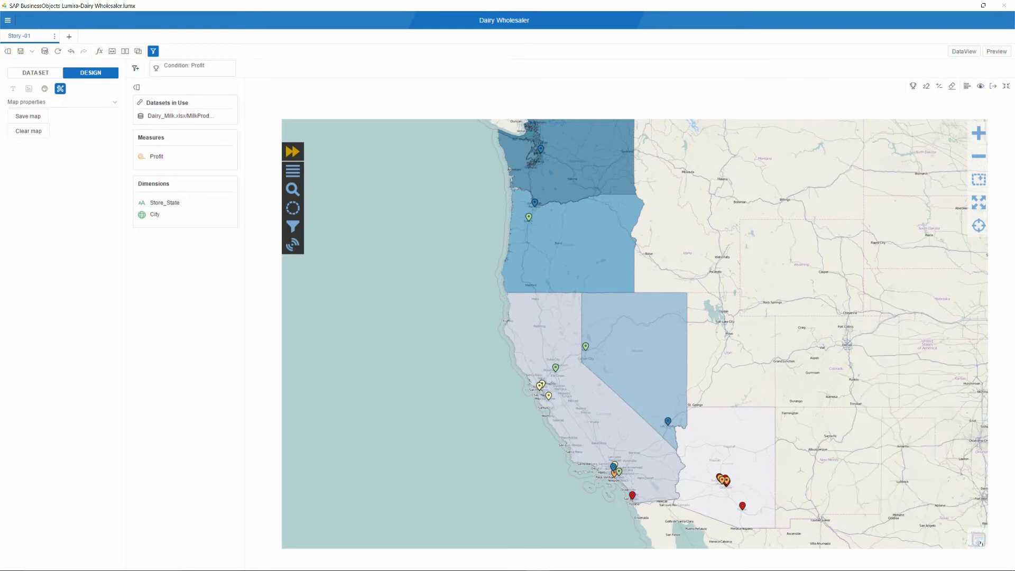
Return to the newsletter and zoom its map out to the western and central US.
click(1009, 86)
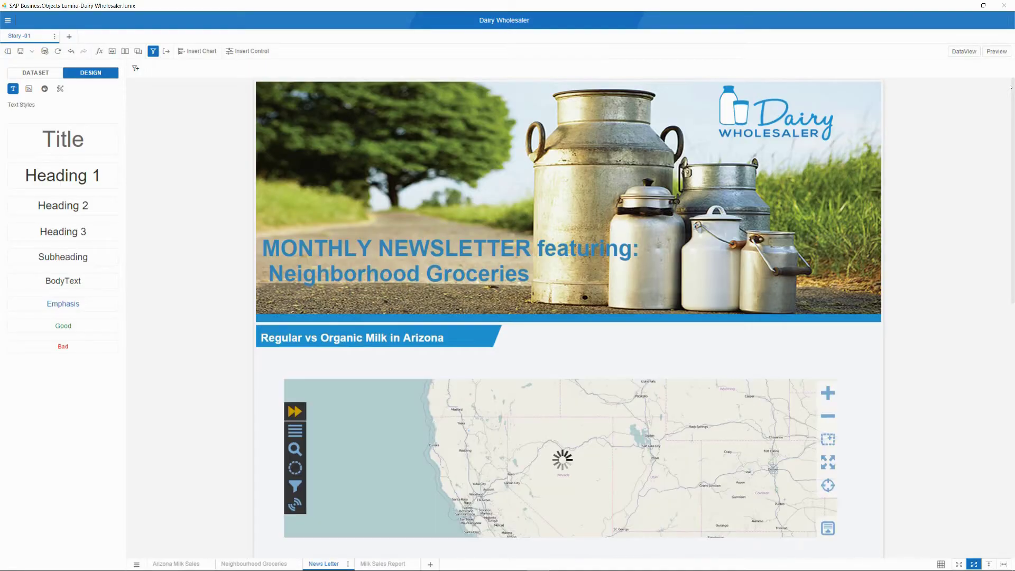
click(832, 418)
click(832, 417)
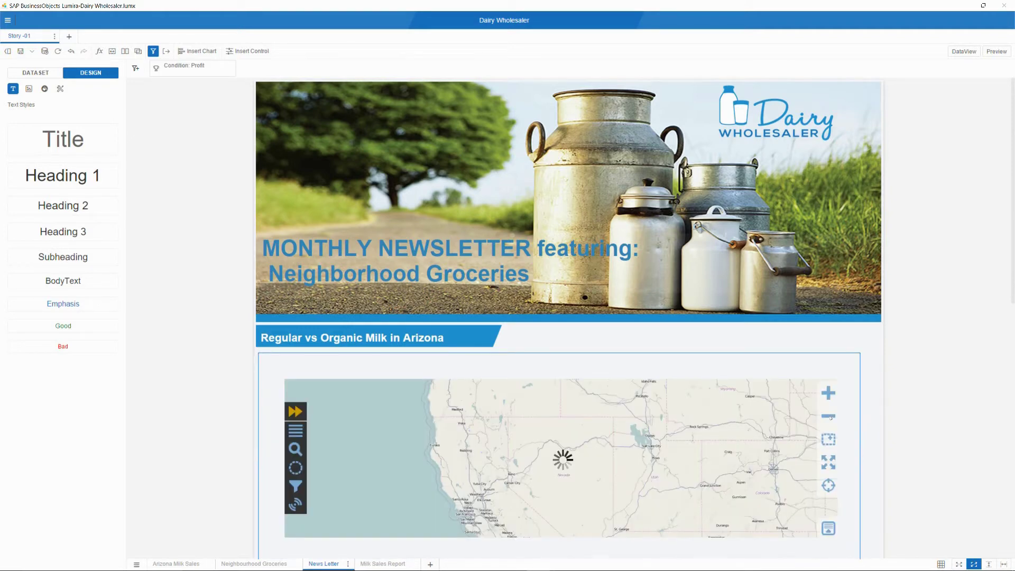
click(828, 417)
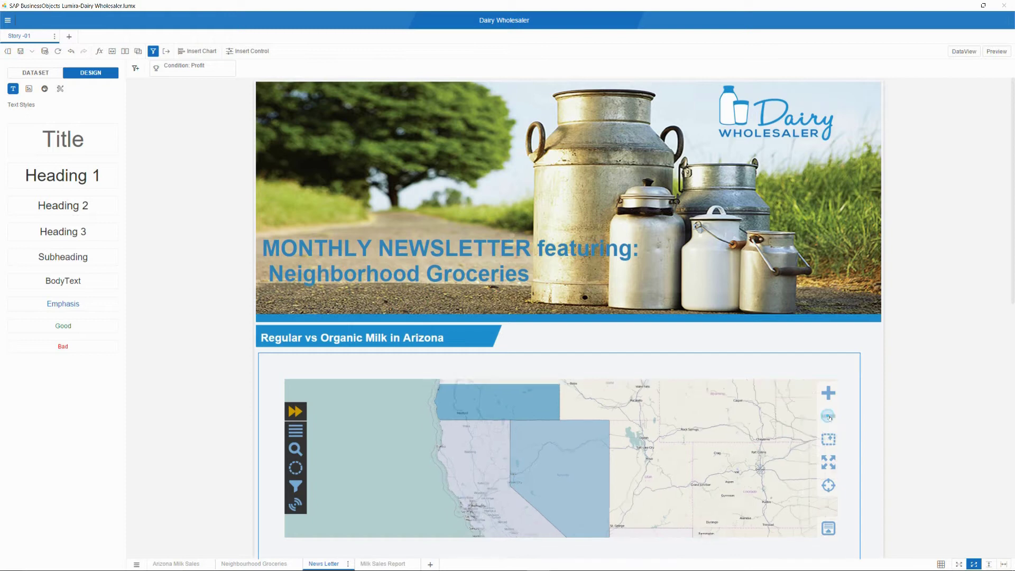
click(828, 417)
Retitle the Arizona milk heading 'Sales in our Region' and preview the page.
click(370, 338)
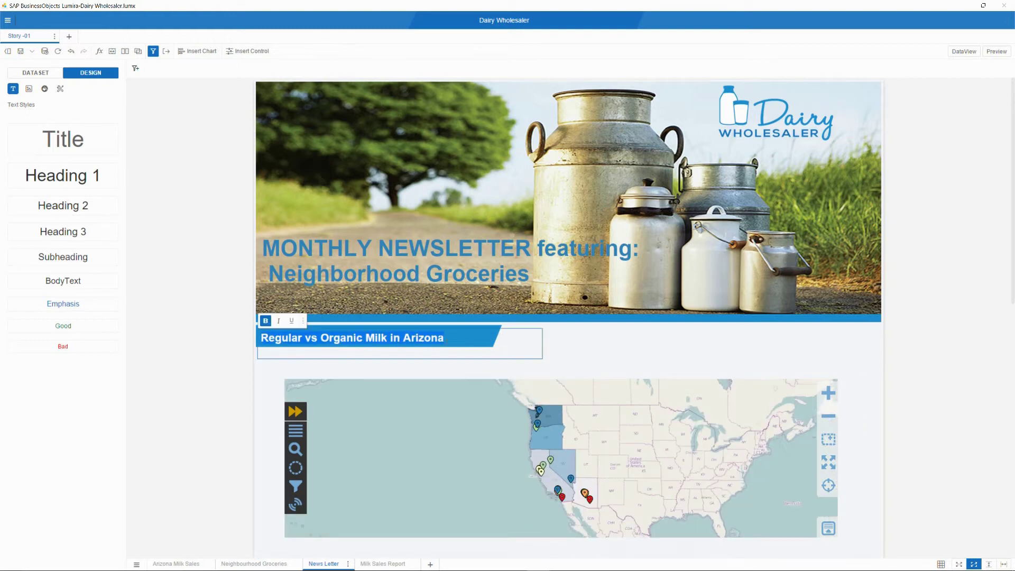
text(Sales)
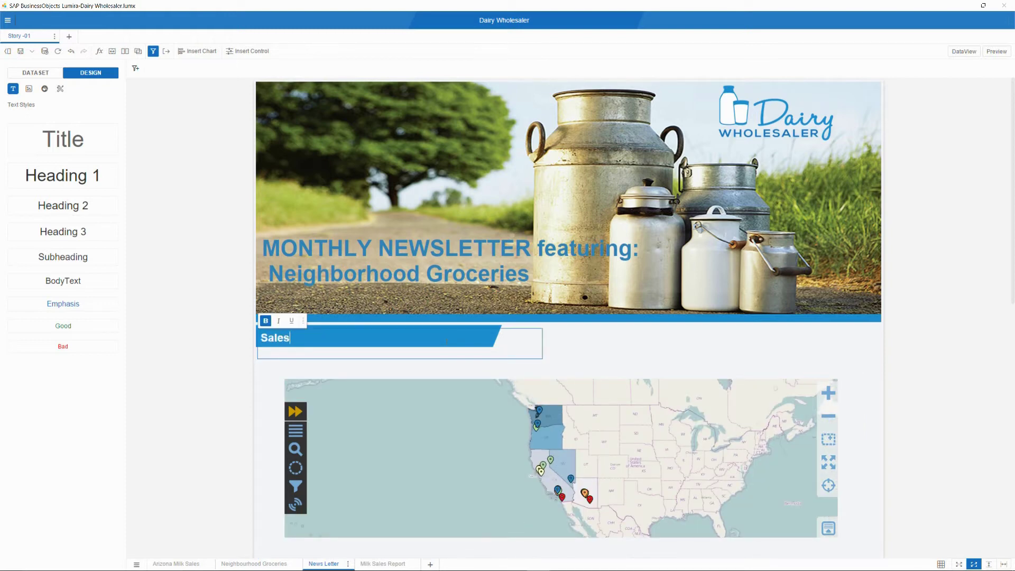
text( in our Region)
click(605, 347)
click(742, 376)
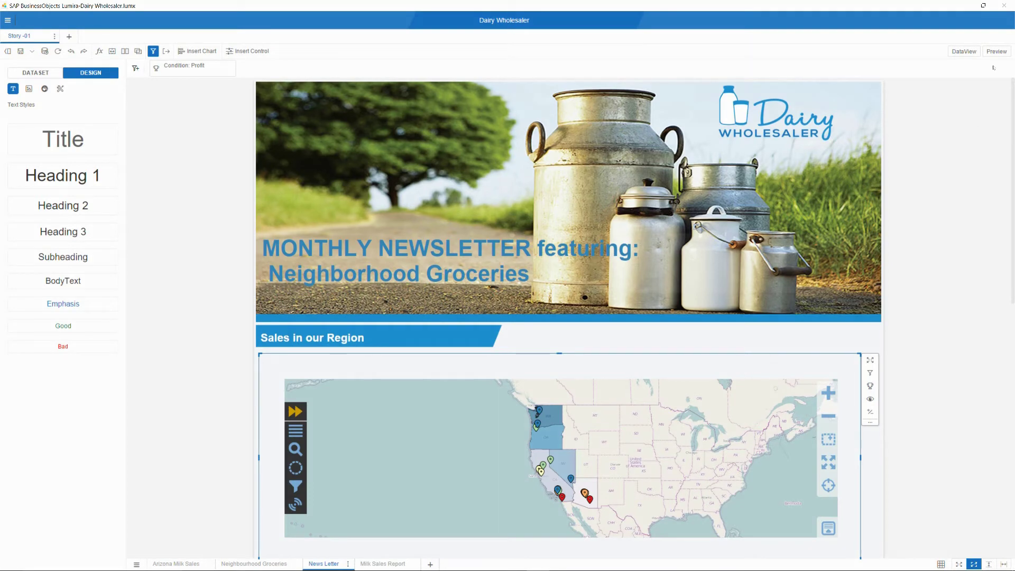
click(996, 51)
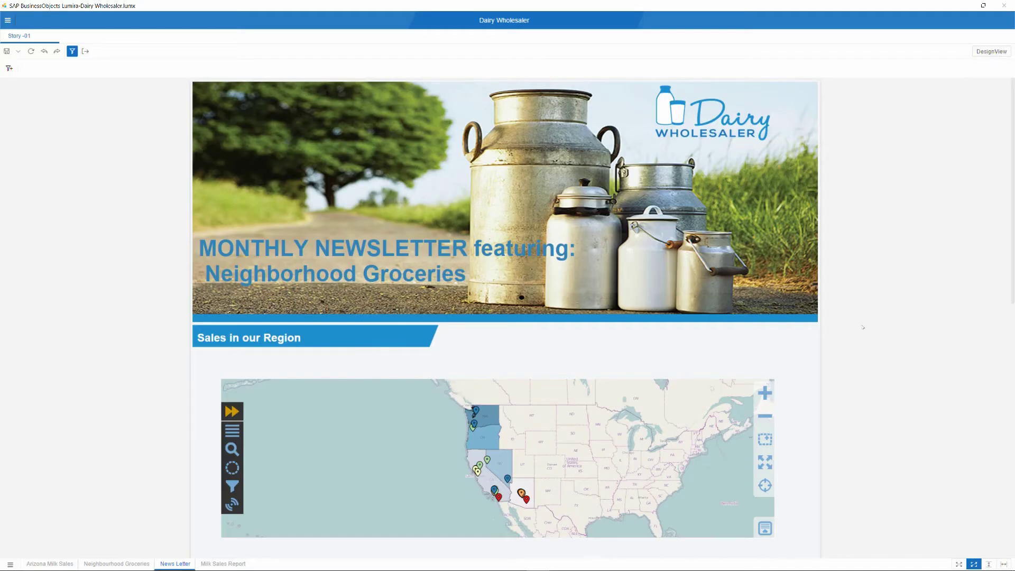
mouse_move(716, 393)
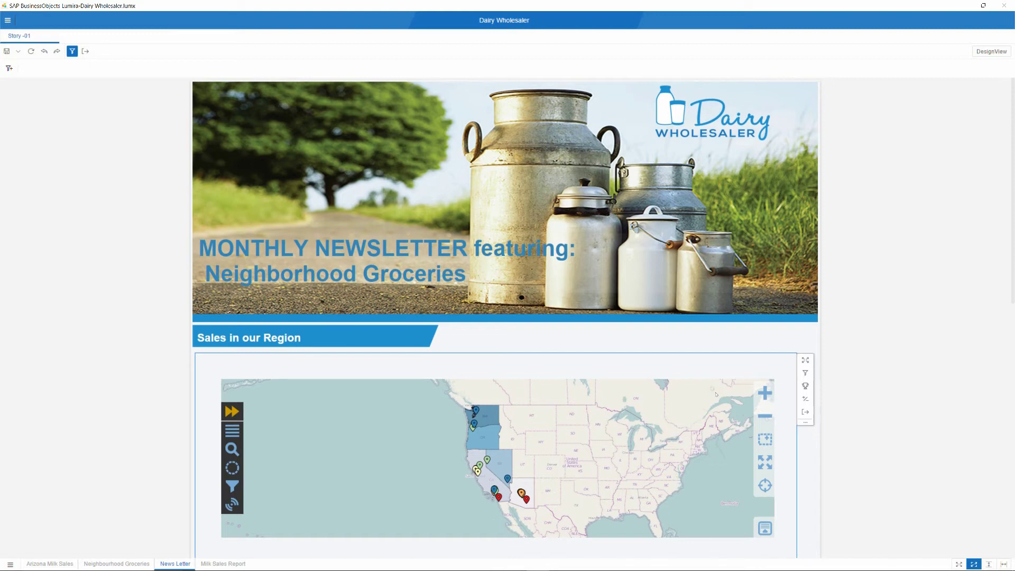
Maximize the map, zoom into Nevada, and check profits: Nevada 108,579.56, Reno 54,416.58.
click(805, 359)
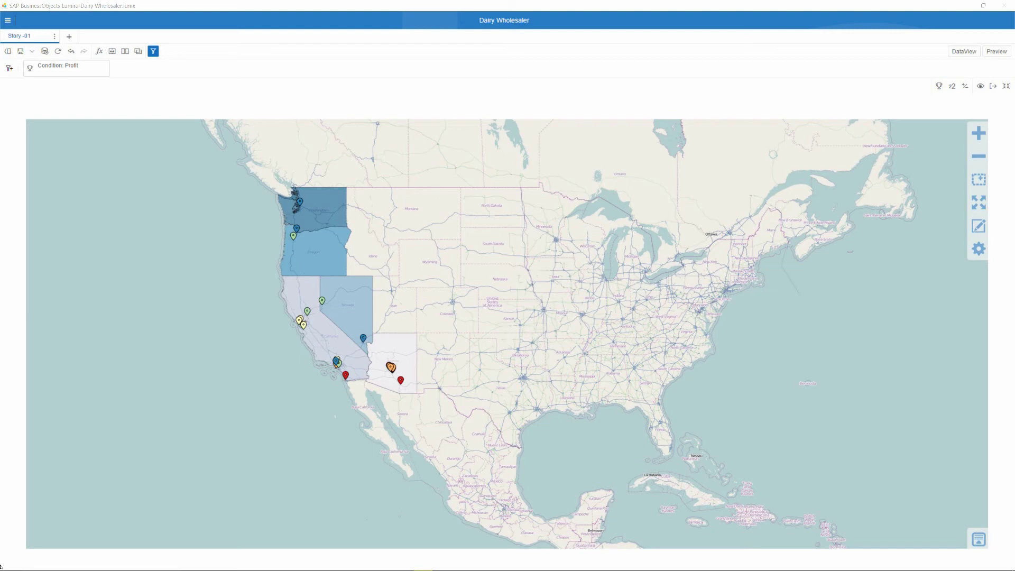
drag(231, 270, 390, 290)
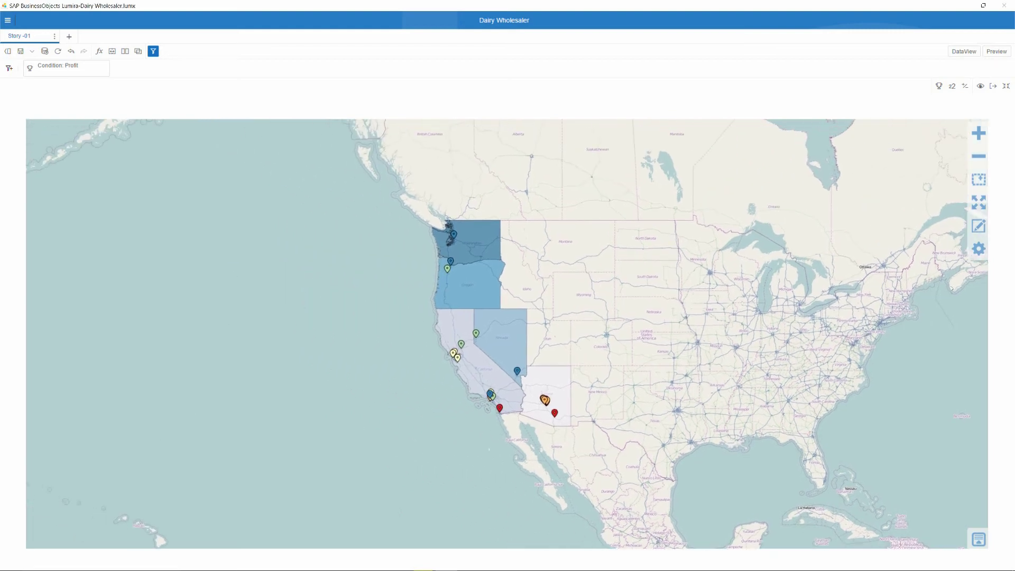
click(978, 133)
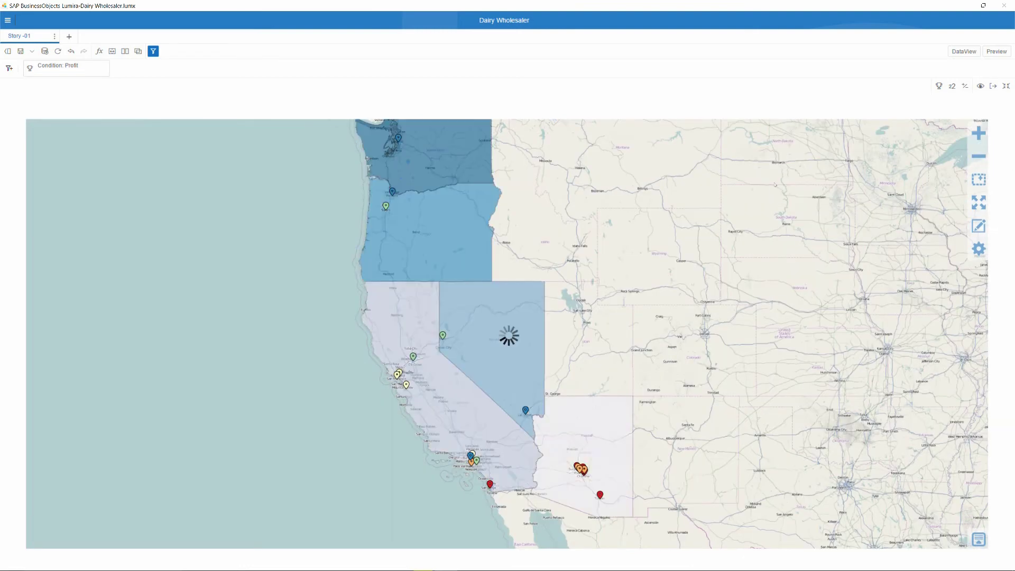
click(978, 132)
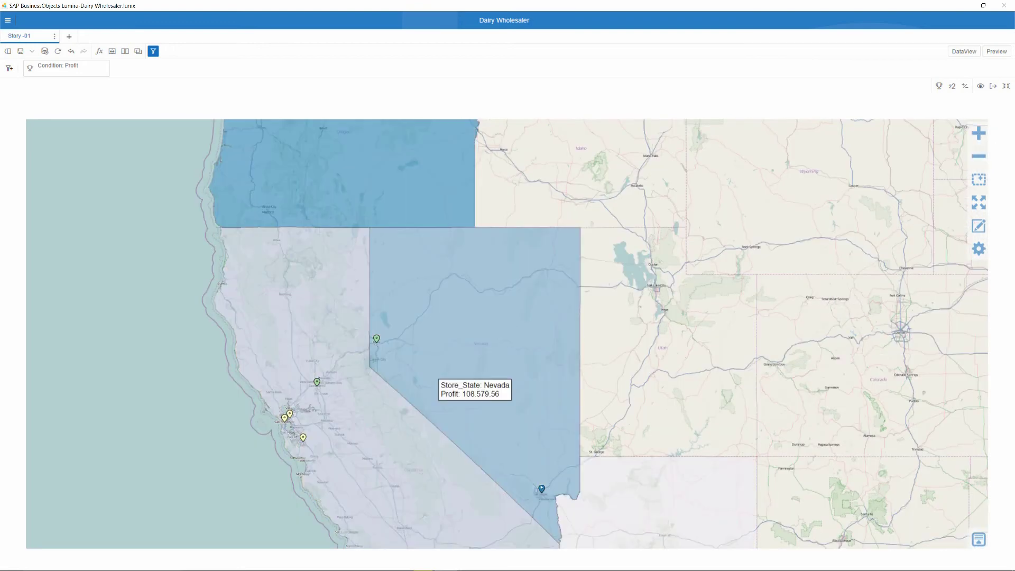
mouse_move(542, 488)
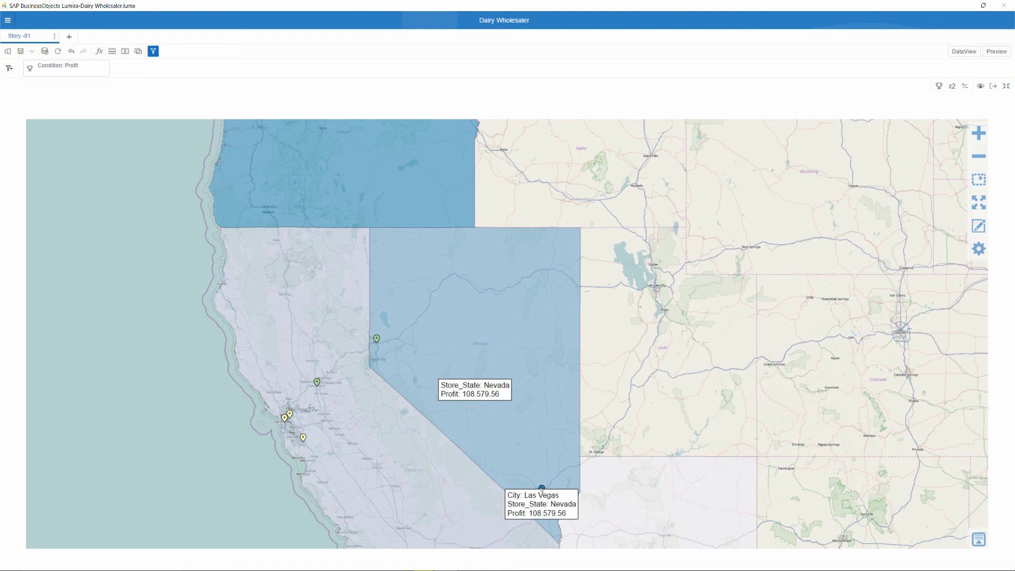
mouse_move(377, 339)
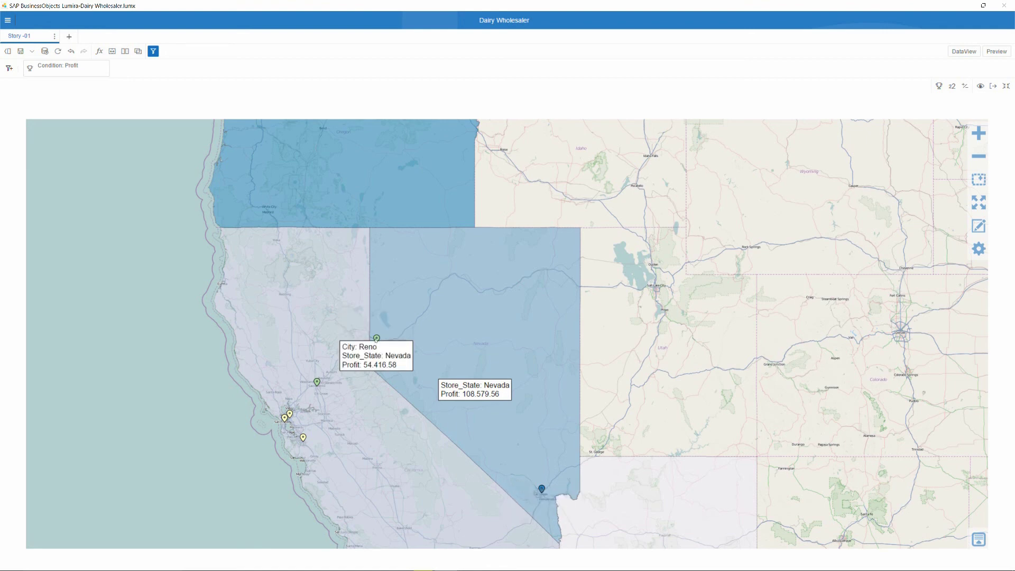